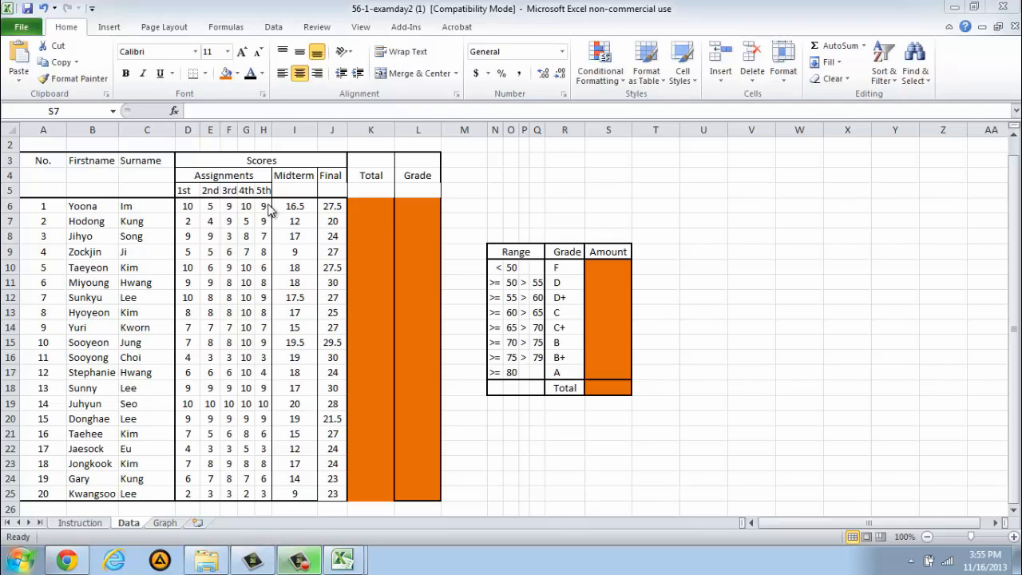
- Sum the first student's scores D6:J6 into Total cell K6, giving 87
{"action": "left_click", "coordinate": [370, 207]}
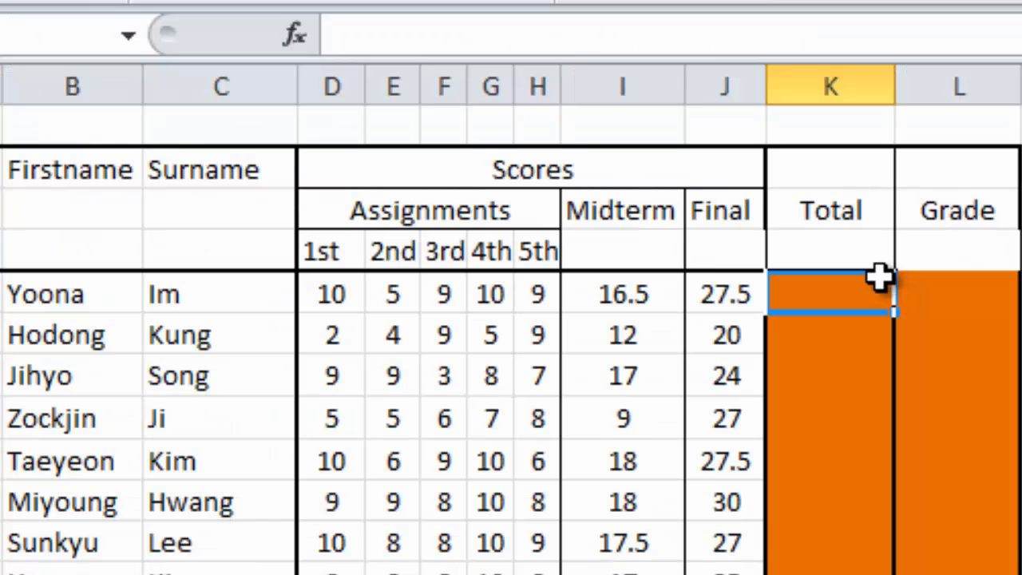
{"action": "double_click", "coordinate": [840, 297]}
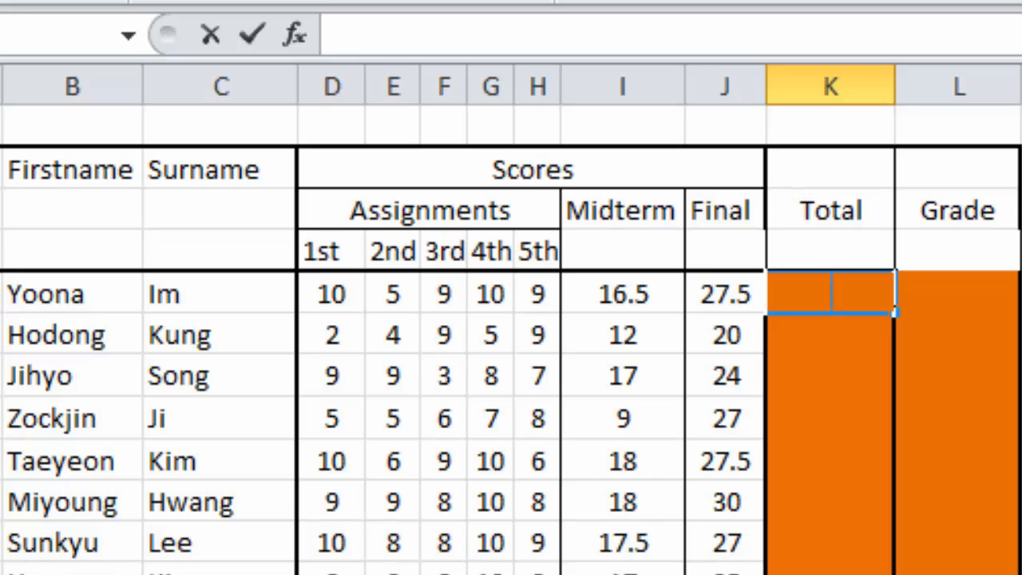
{"action": "type", "text": "="}
{"action": "type", "text": "SU"}
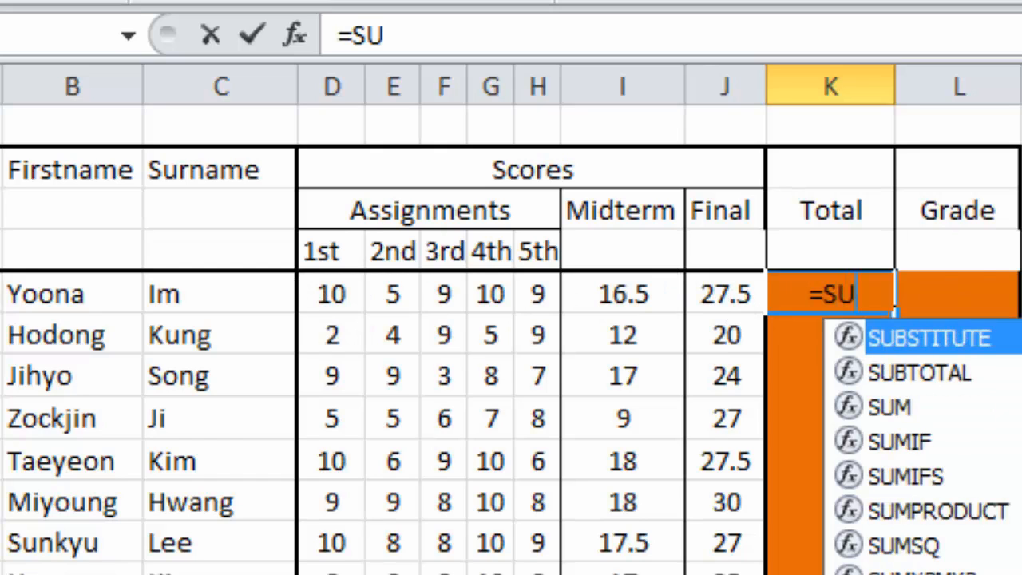
{"action": "type", "text": "M"}
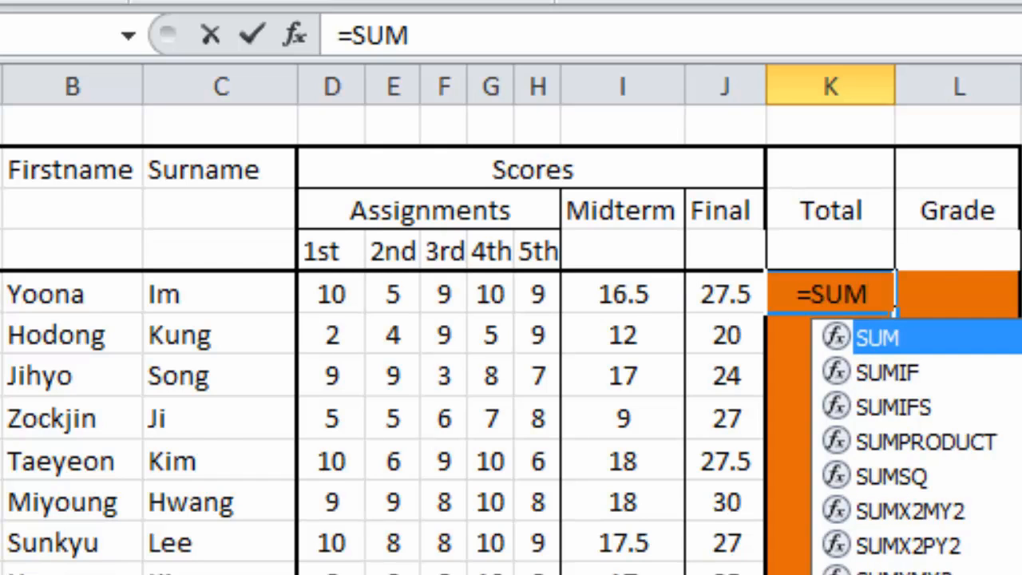
{"action": "type", "text": "("}
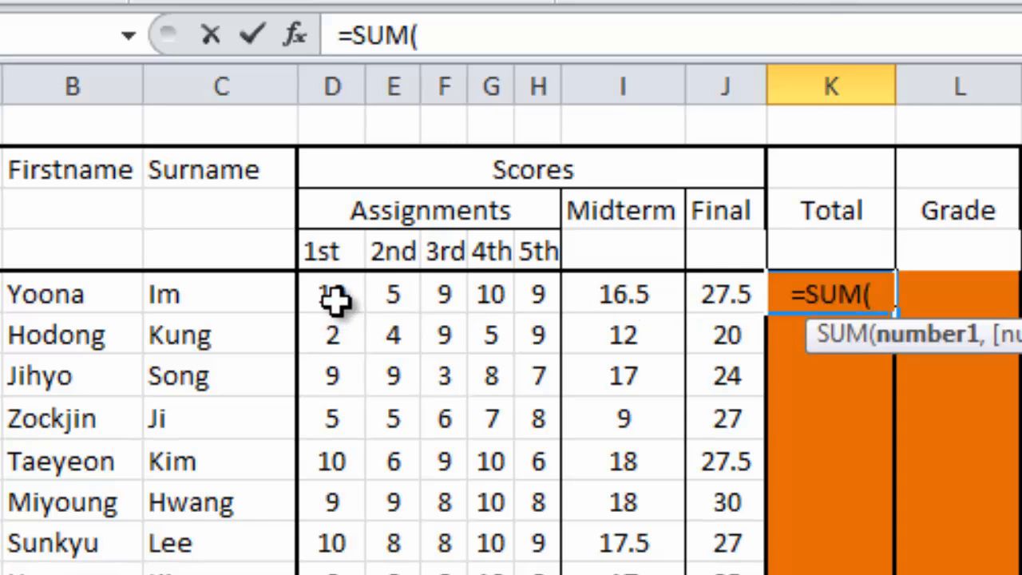
{"action": "mouse_move", "coordinate": [335, 300]}
{"action": "left_mouse_down"}
{"action": "mouse_move", "coordinate": [633, 267]}
{"action": "mouse_move", "coordinate": [727, 294]}
{"action": "left_mouse_up"}
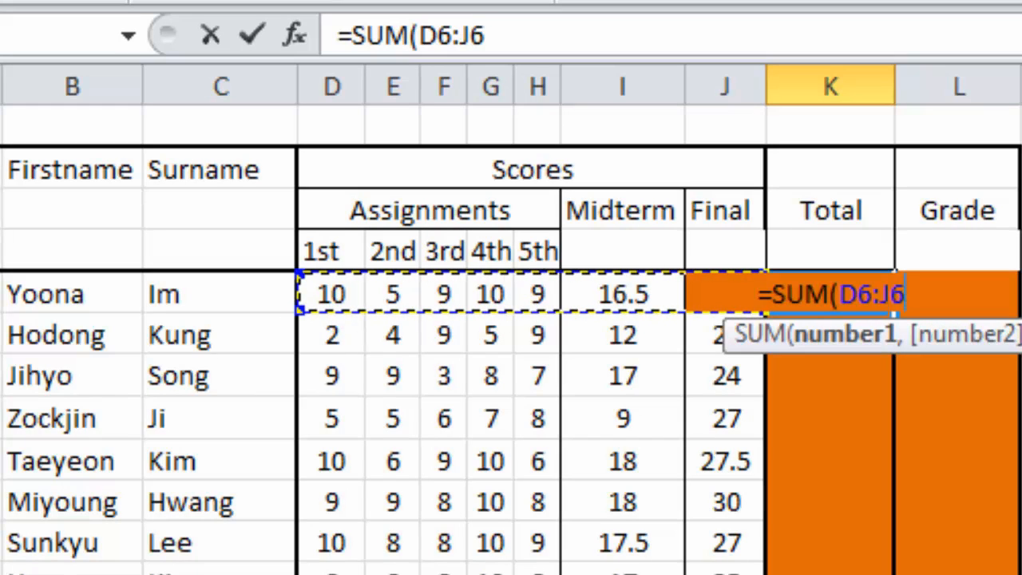
{"action": "key", "text": "Return"}
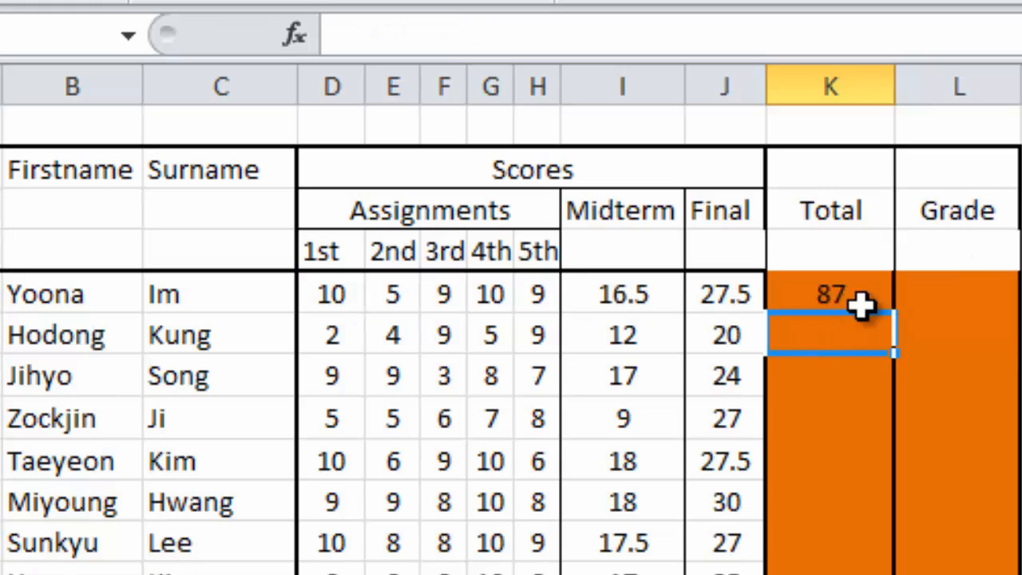
{"action": "left_click", "coordinate": [860, 301]}
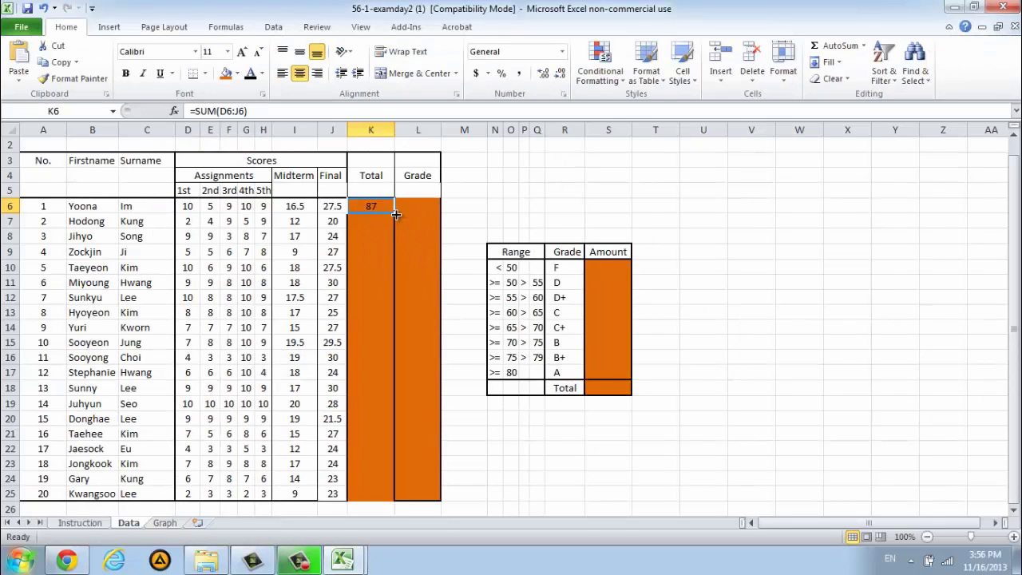
- Copy the SUM formula from K6 down to K25 and check the third student's total
{"action": "left_click_drag", "start_coordinate": [395, 213], "coordinate": [375, 501]}
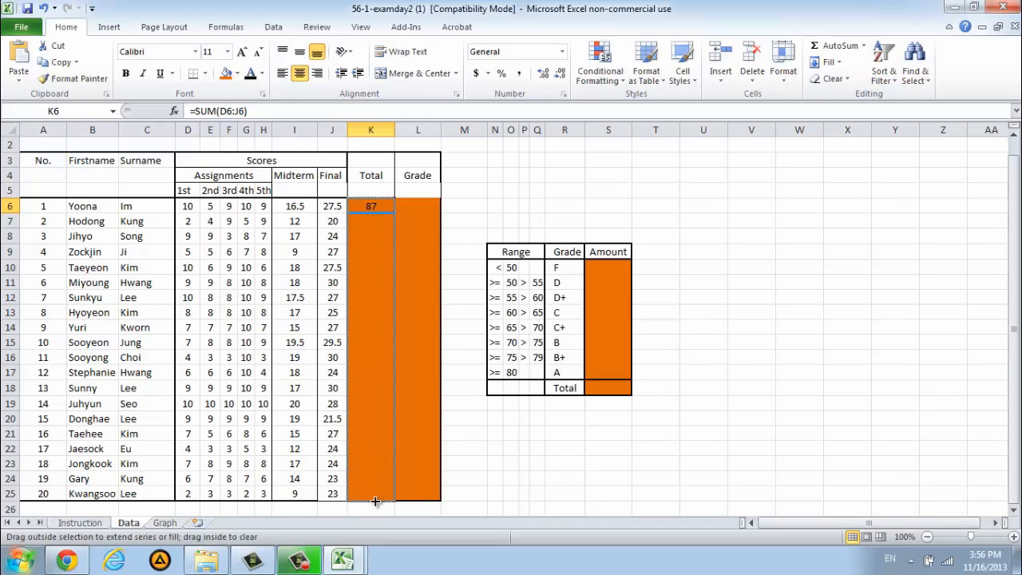
{"action": "left_click_drag", "start_coordinate": [375, 502], "coordinate": [375, 502]}
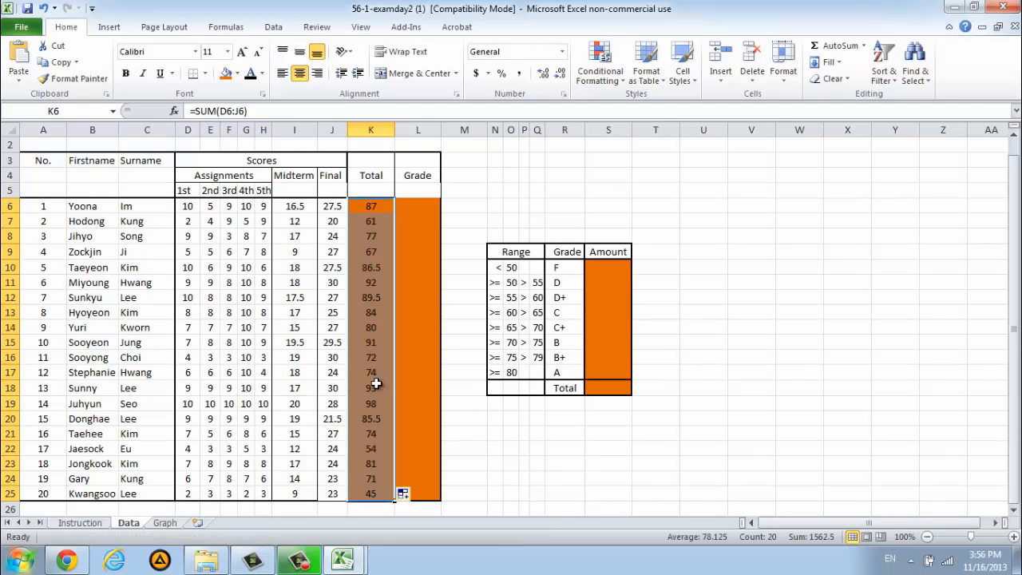
{"action": "left_click", "coordinate": [378, 240]}
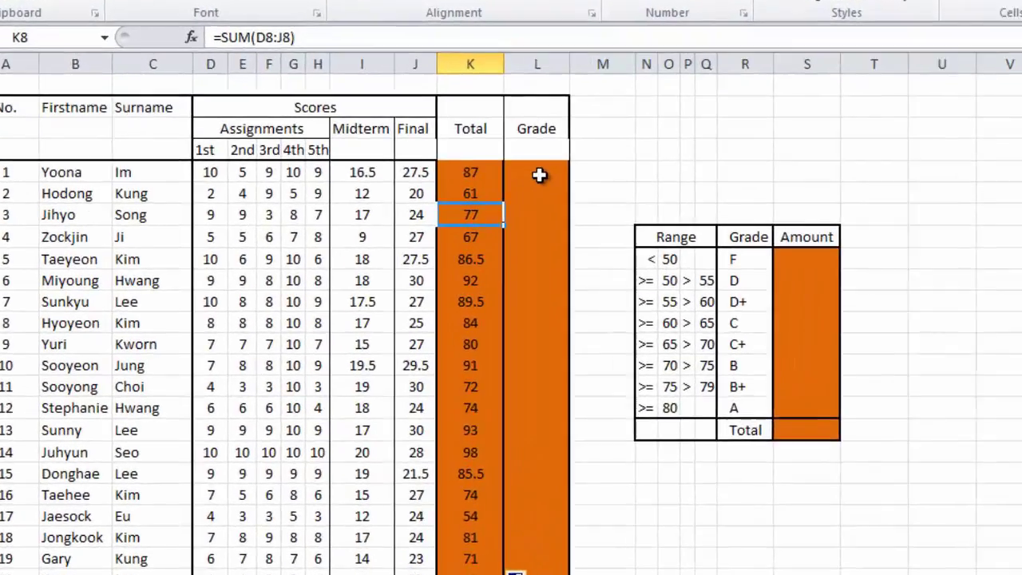
- Start L6's nested IF on K6: A above 79, B+ above 74, third condition begun
{"action": "left_click", "coordinate": [539, 174]}
{"action": "type", "text": "="}
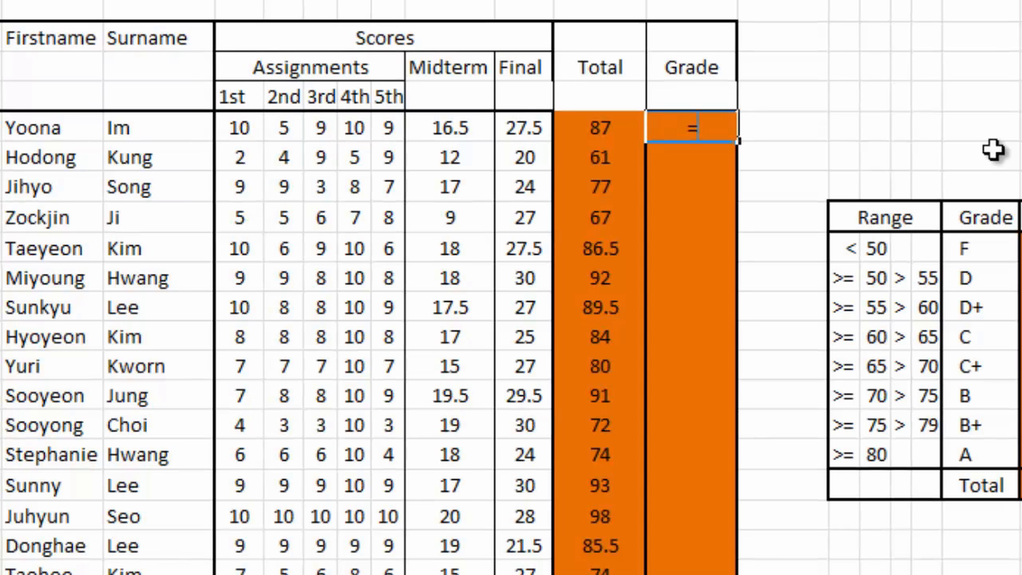
{"action": "type", "text": "I"}
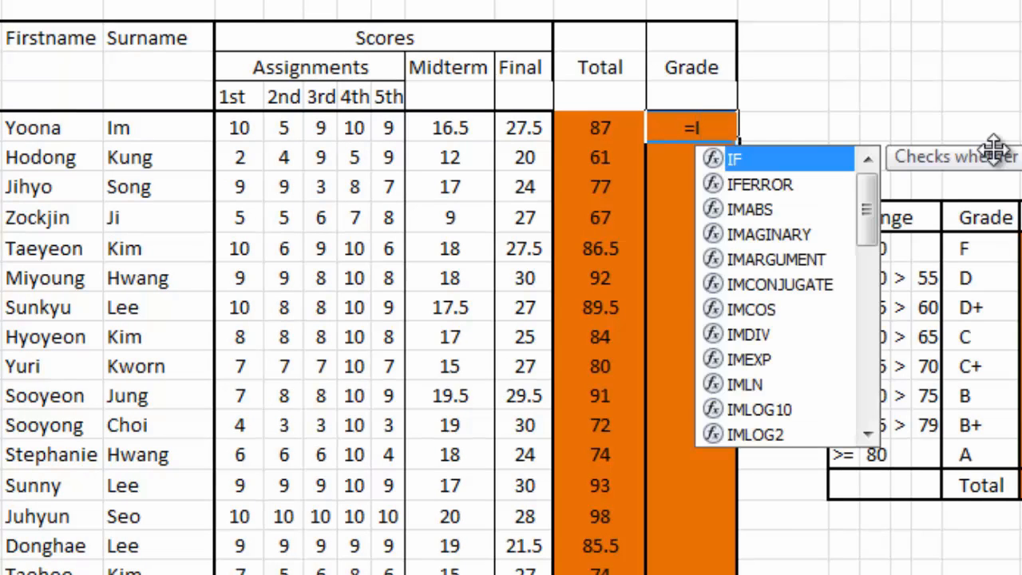
{"action": "type", "text": "F"}
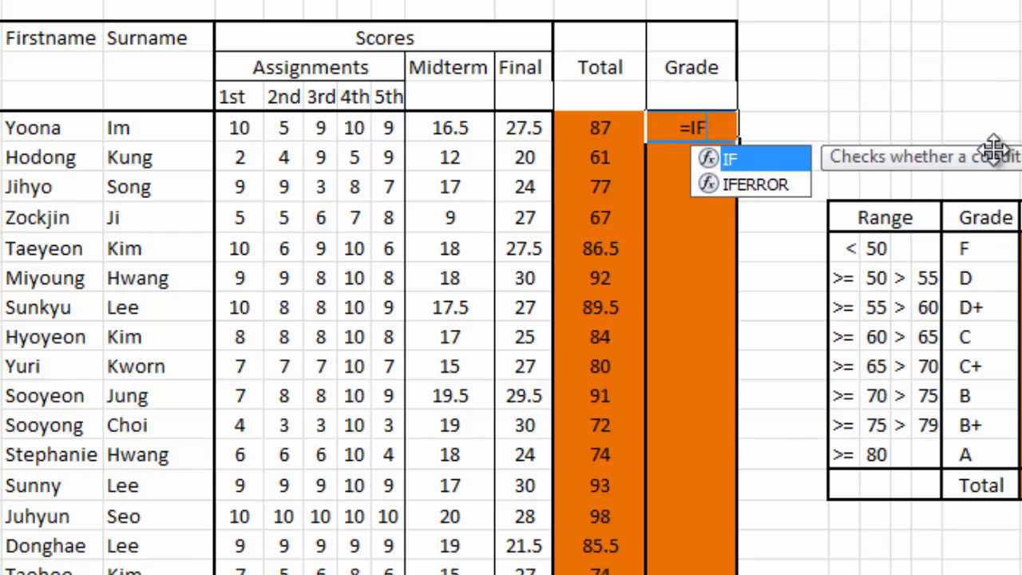
{"action": "type", "text": "("}
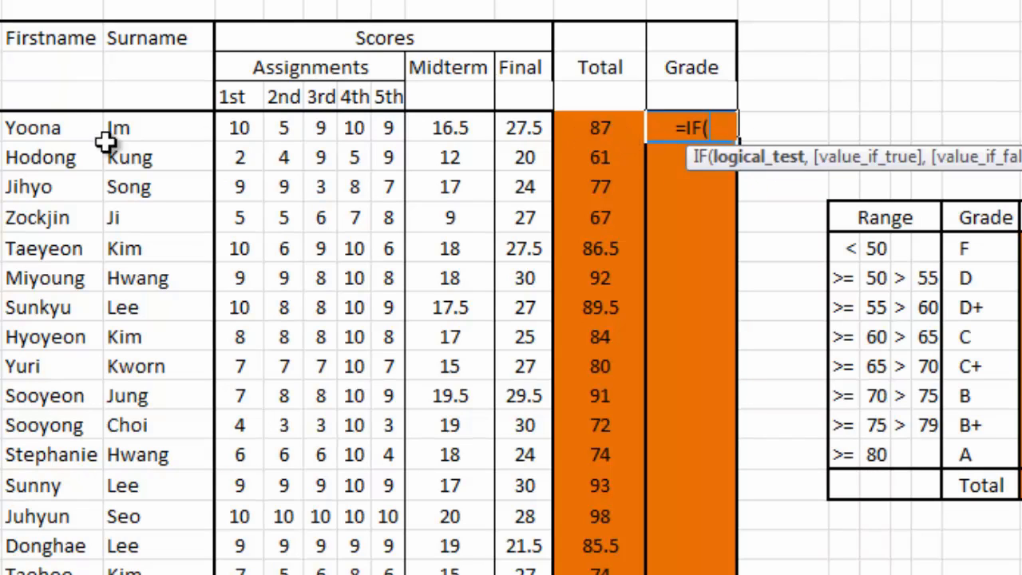
{"action": "left_click", "coordinate": [611, 129]}
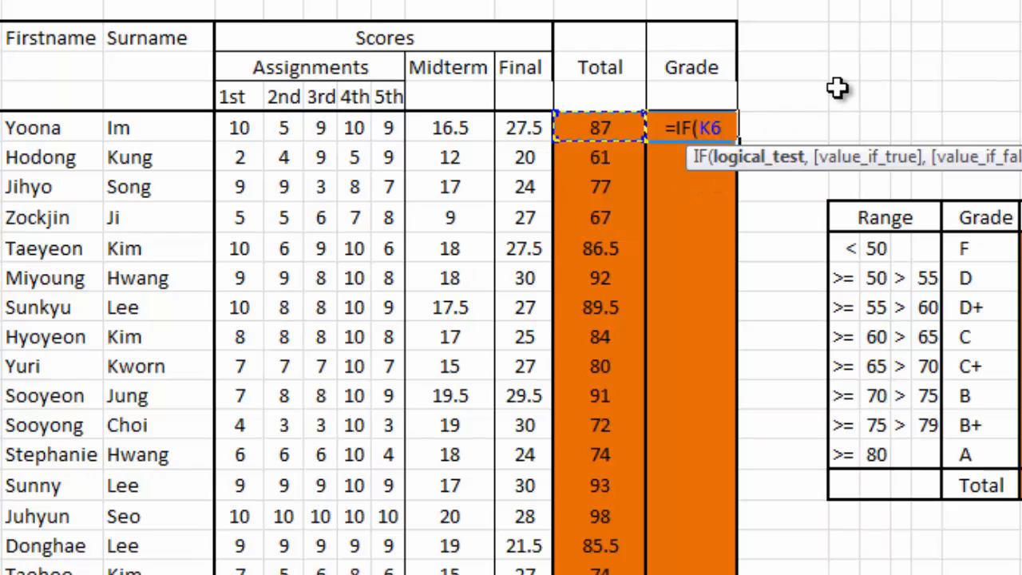
{"action": "type", "text": ">"}
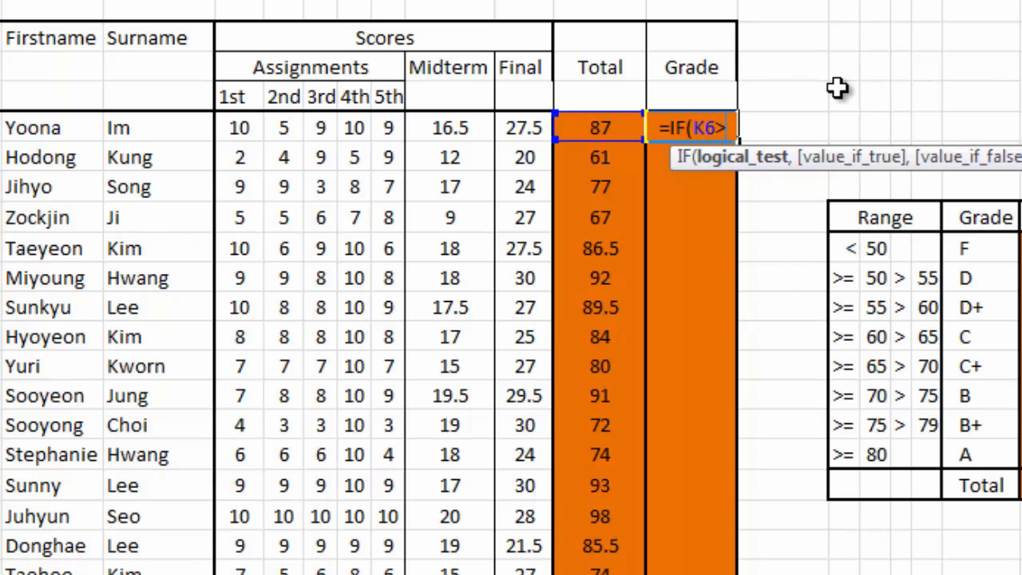
{"action": "type", "text": "7"}
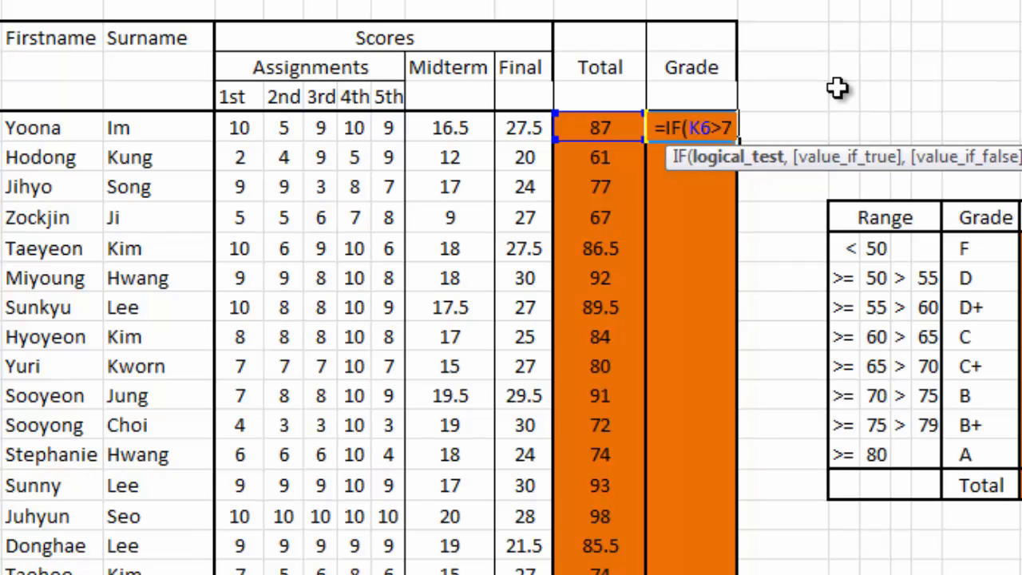
{"action": "type", "text": "9"}
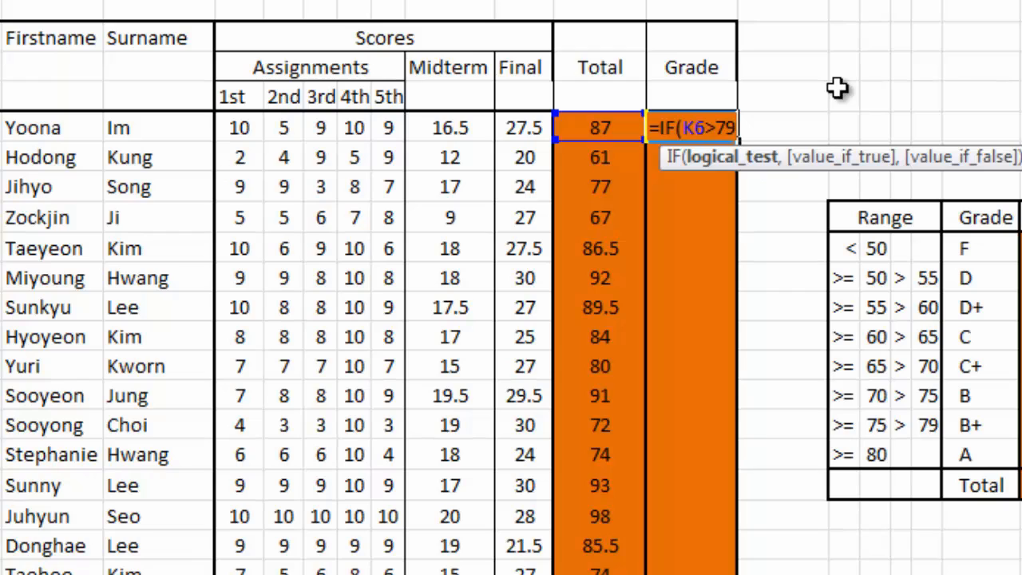
{"action": "type", "text": ","}
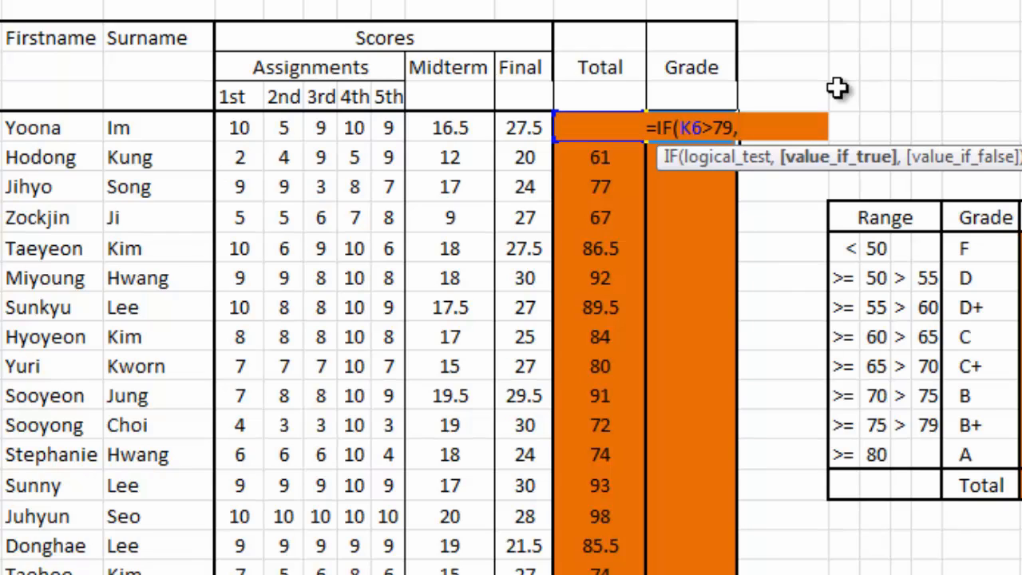
{"action": "type", "text": "\"\""}
{"action": "key", "text": "Left"}
{"action": "type", "text": "A"}
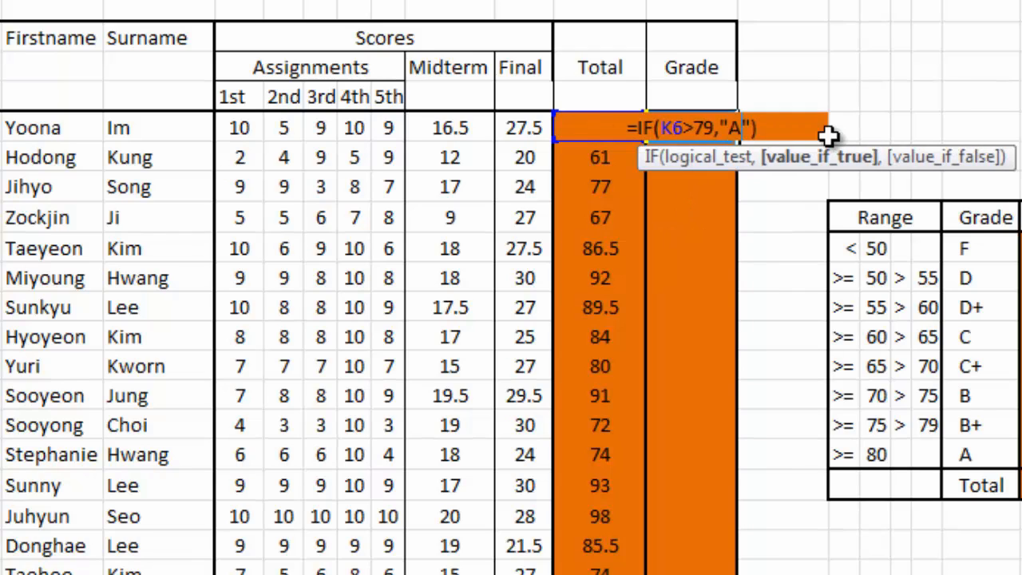
{"action": "key", "text": "Right"}
{"action": "type", "text": ","}
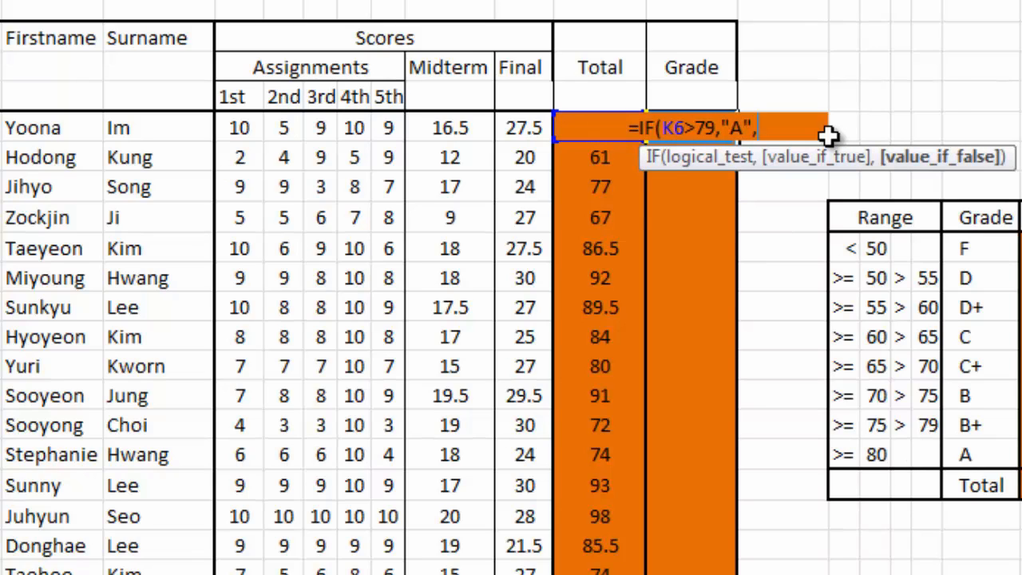
{"action": "type", "text": "IF"}
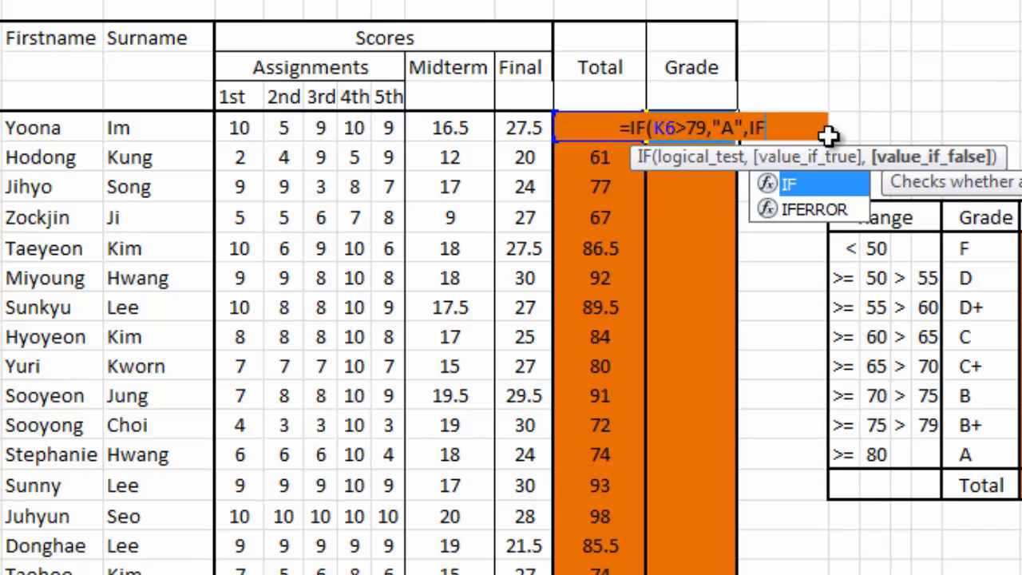
{"action": "type", "text": "("}
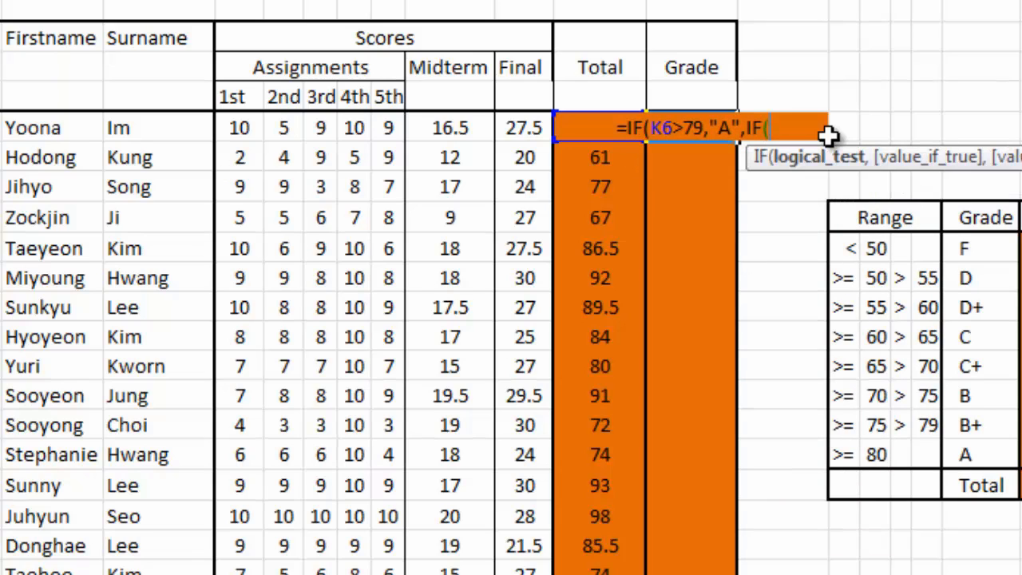
{"action": "type", "text": "K"}
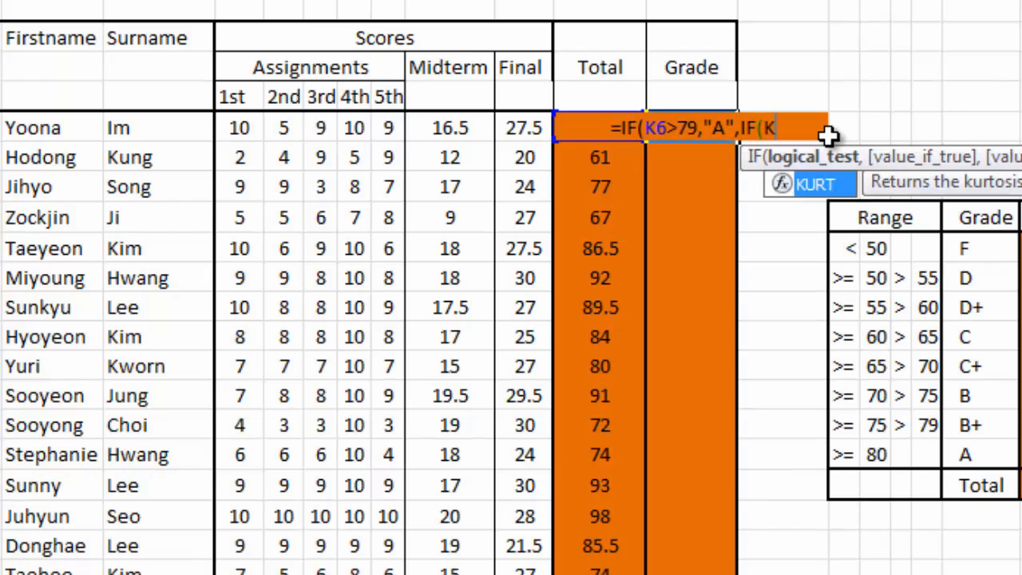
{"action": "type", "text": "6"}
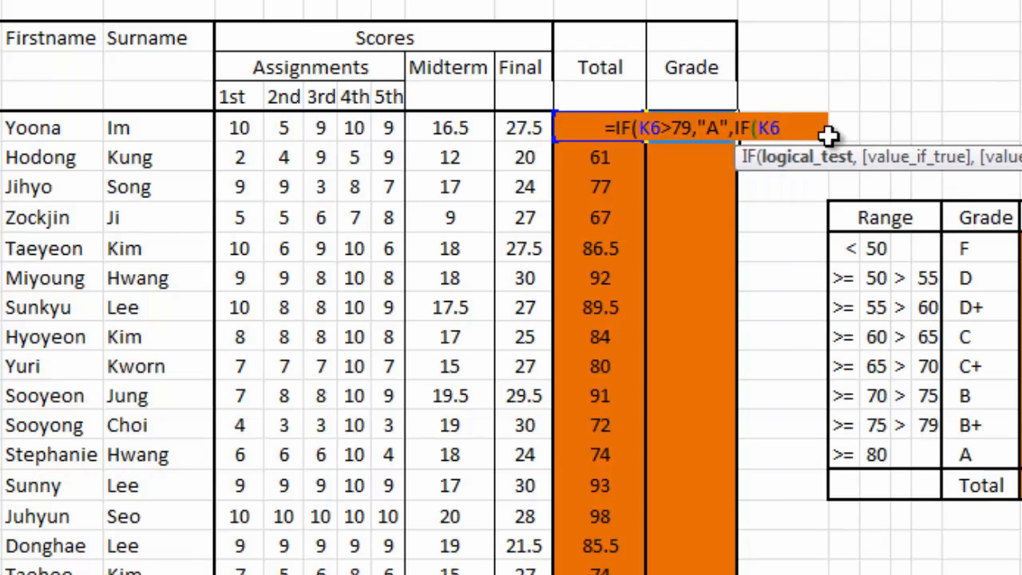
{"action": "type", "text": ">"}
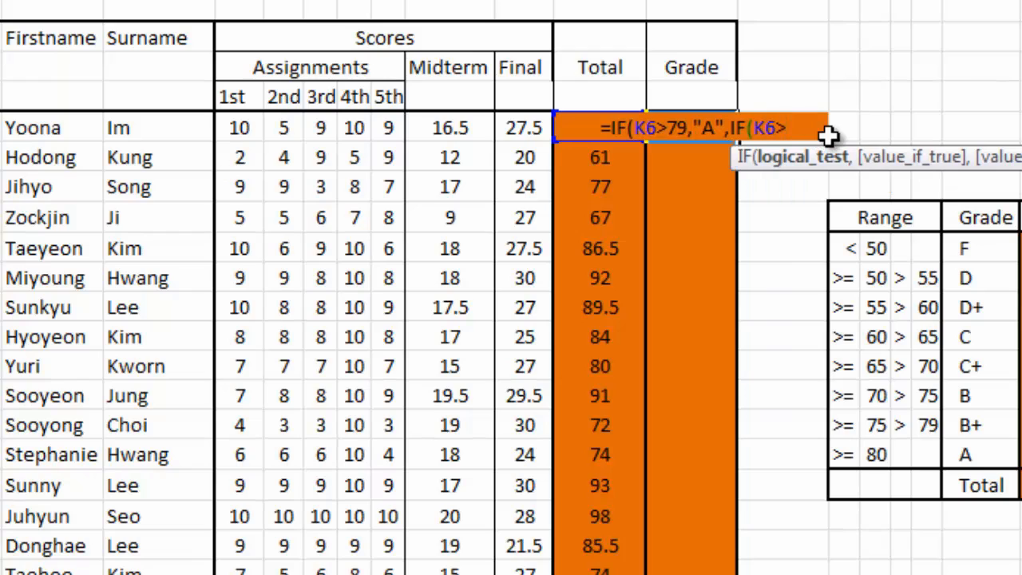
{"action": "type", "text": "74"}
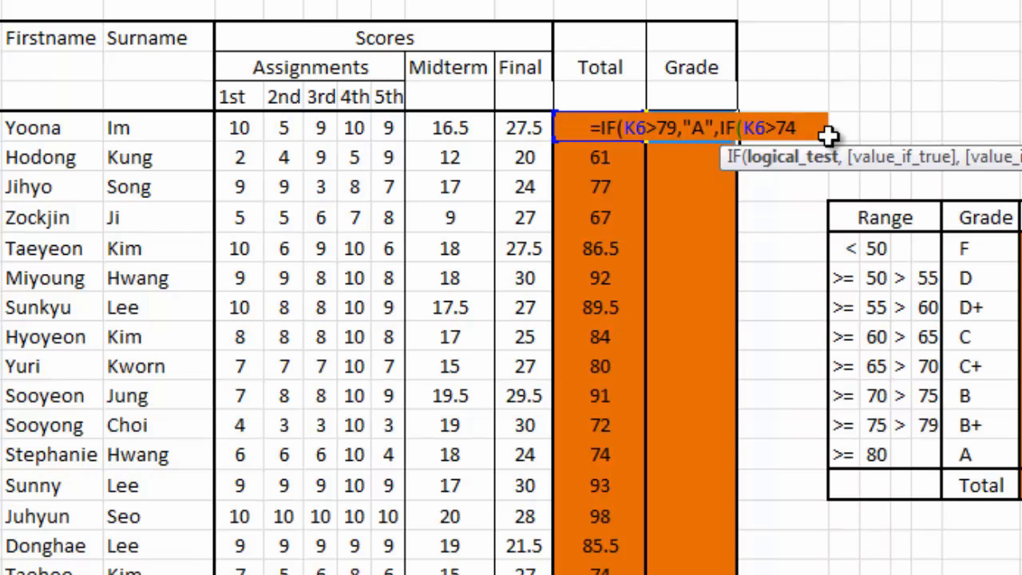
{"action": "type", "text": ",\"\""}
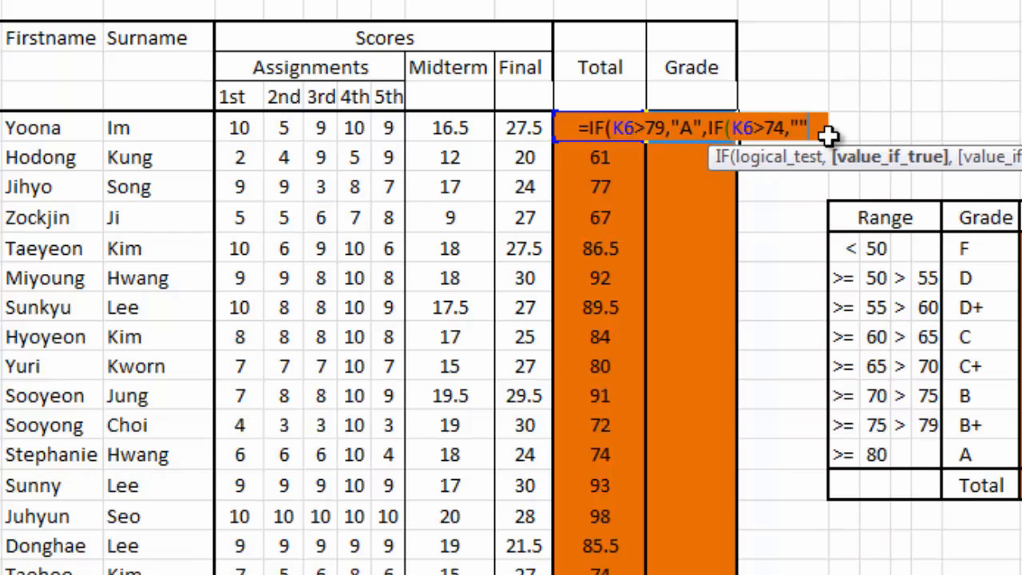
{"action": "type", "text": "B"}
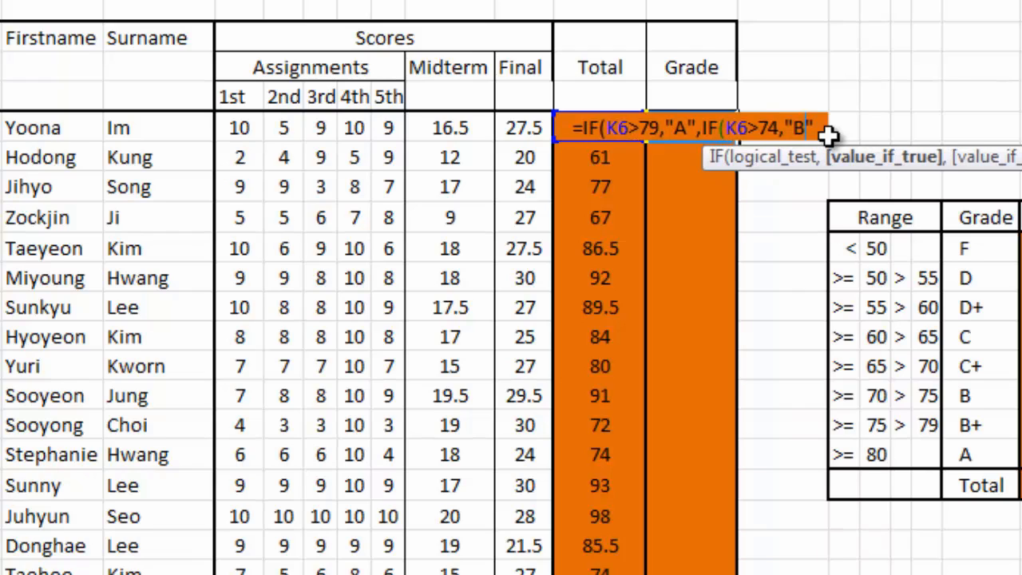
{"action": "type", "text": "+"}
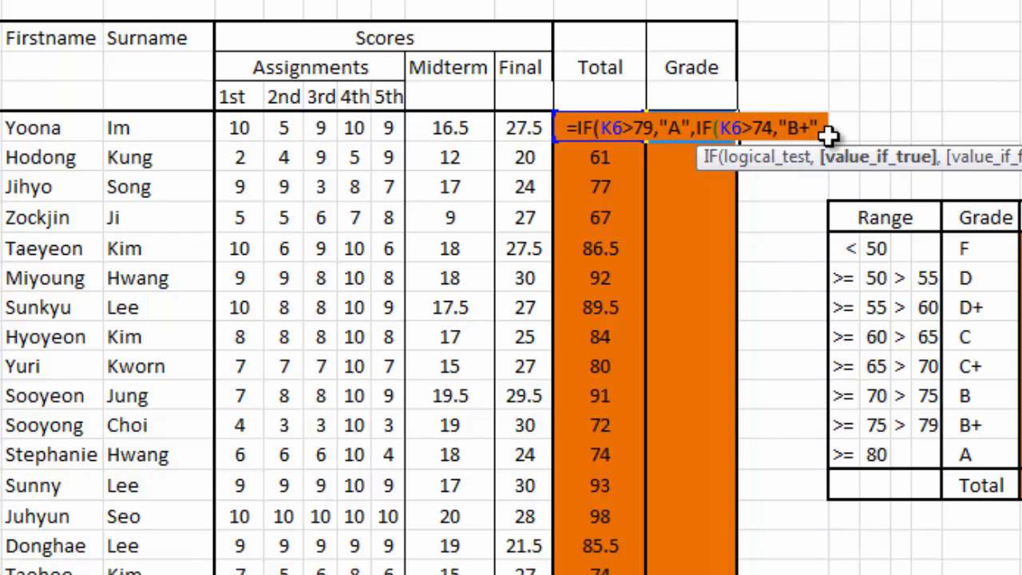
{"action": "type", "text": ","}
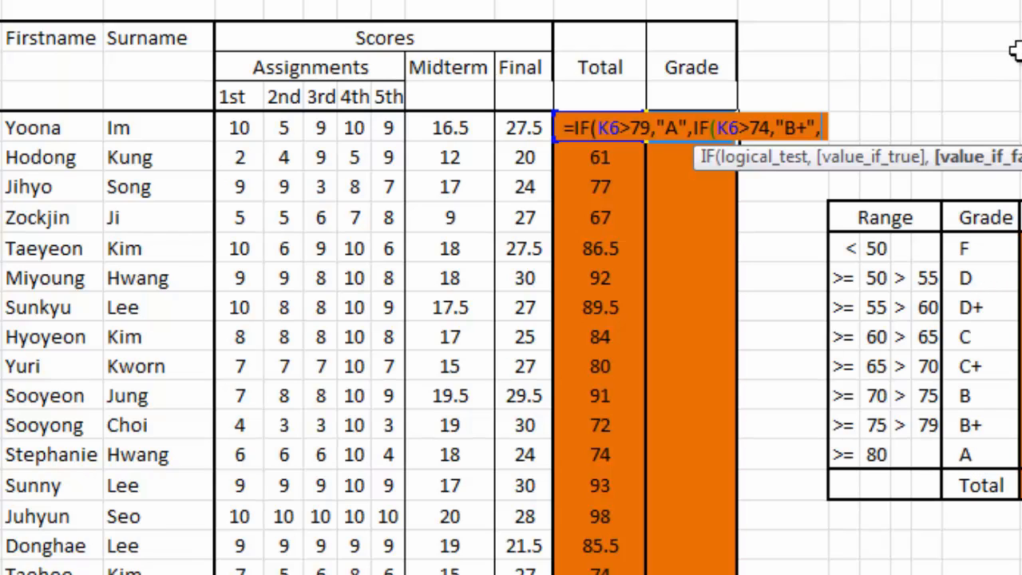
{"action": "type", "text": "IF(K6>"}
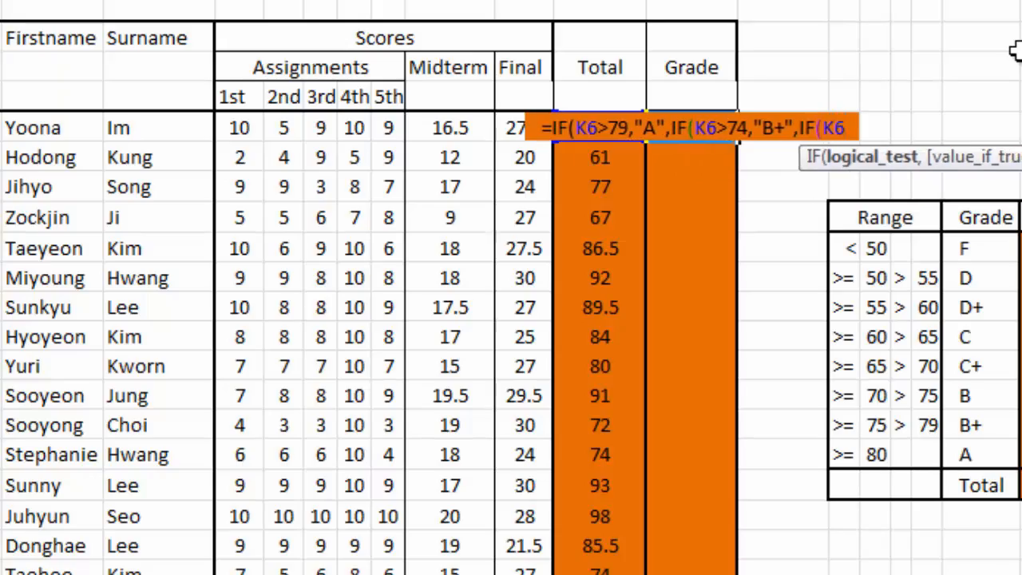
{"action": "type", "text": "69,\"\""}
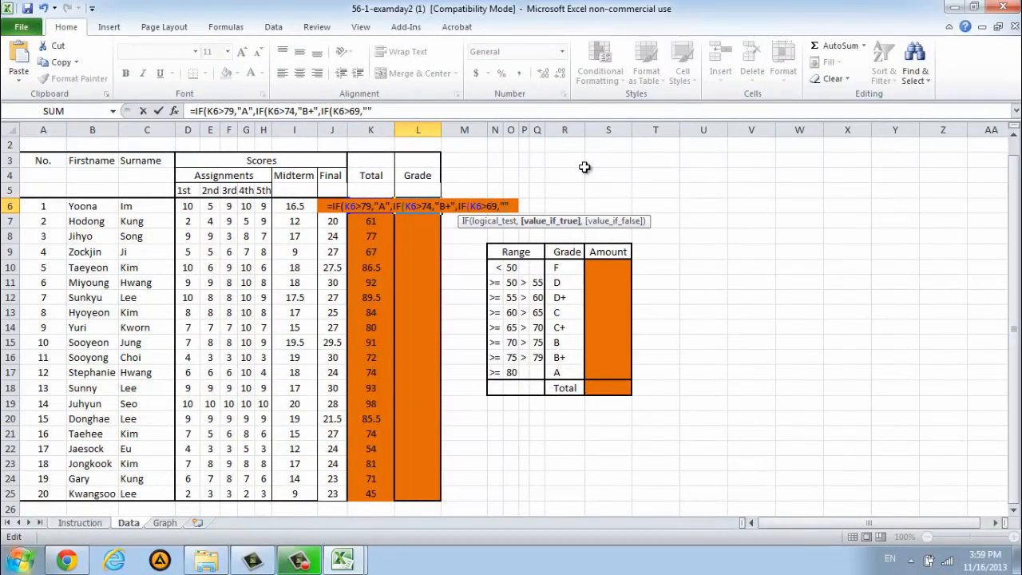
{"action": "type", "text": "B\",IF(K6>64,\"C+\",IF(K6>59,\"C\",IF(K6>54,\"D+\",IF(K6>49,\"D+\""}
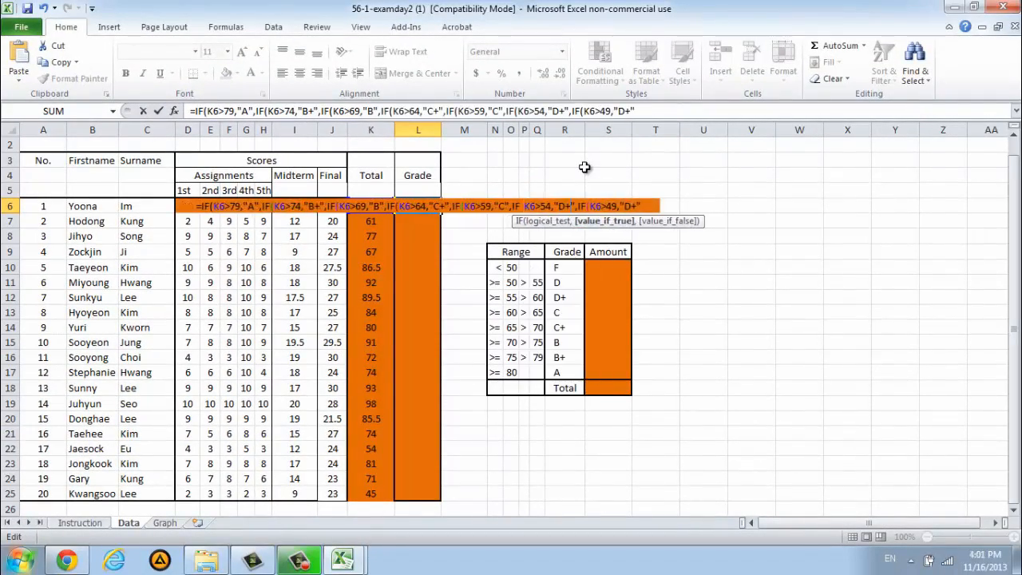
- Finish the B, C+, C, D+, D and F branches and commit the formula, showing grade A
{"action": "key", "text": "BackSpace"}
{"action": "key", "text": "BackSpace"}
{"action": "type", "text": "\""}
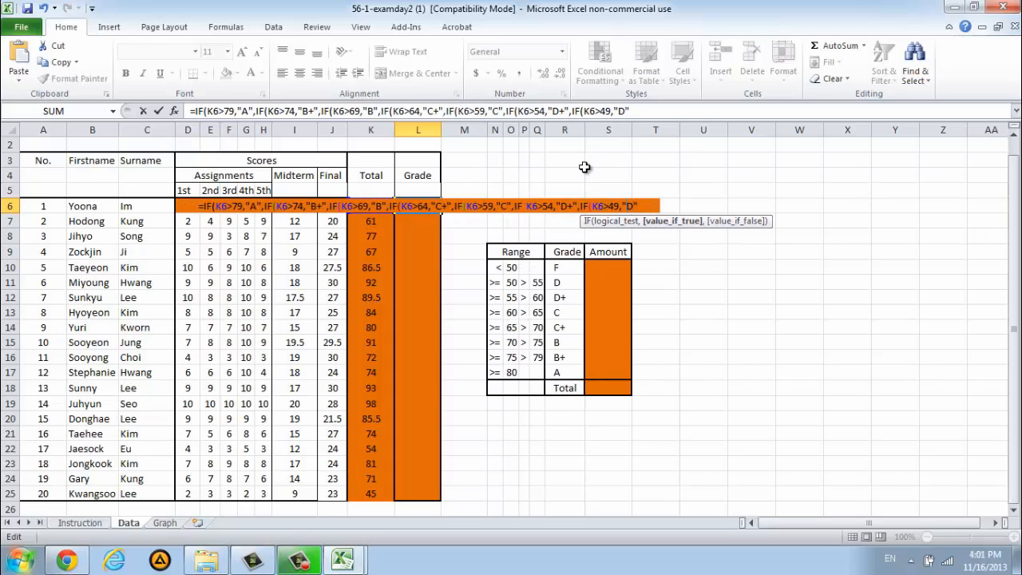
{"action": "type", "text": ",\"\""}
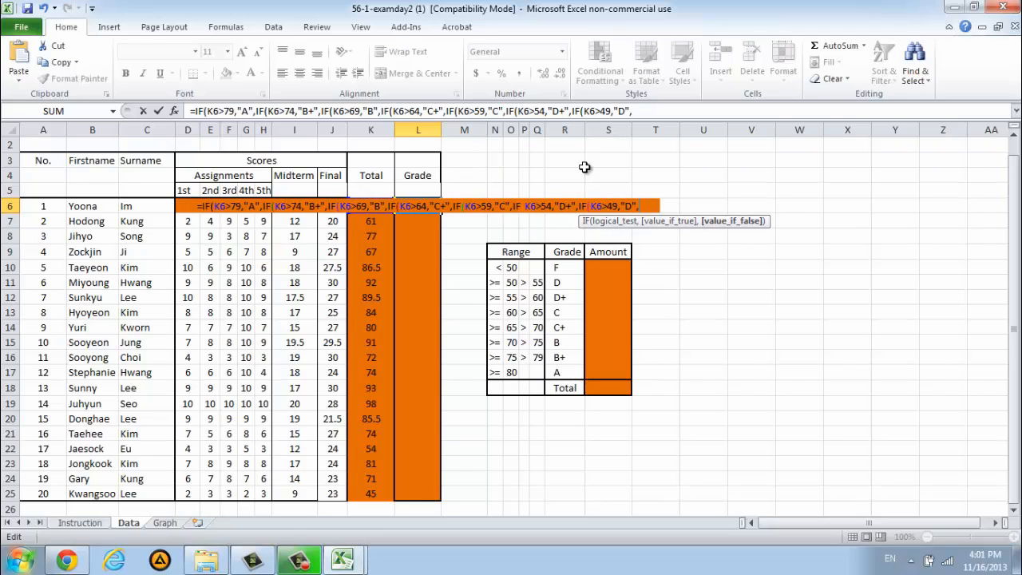
{"action": "key", "text": "BackSpace"}
{"action": "type", "text": "F\""}
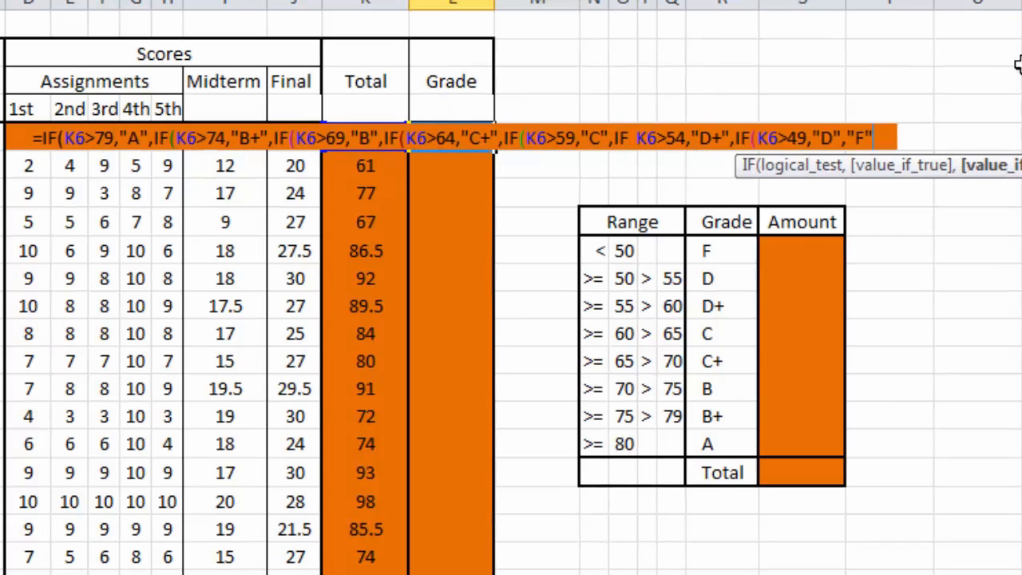
{"action": "type", "text": ")"}
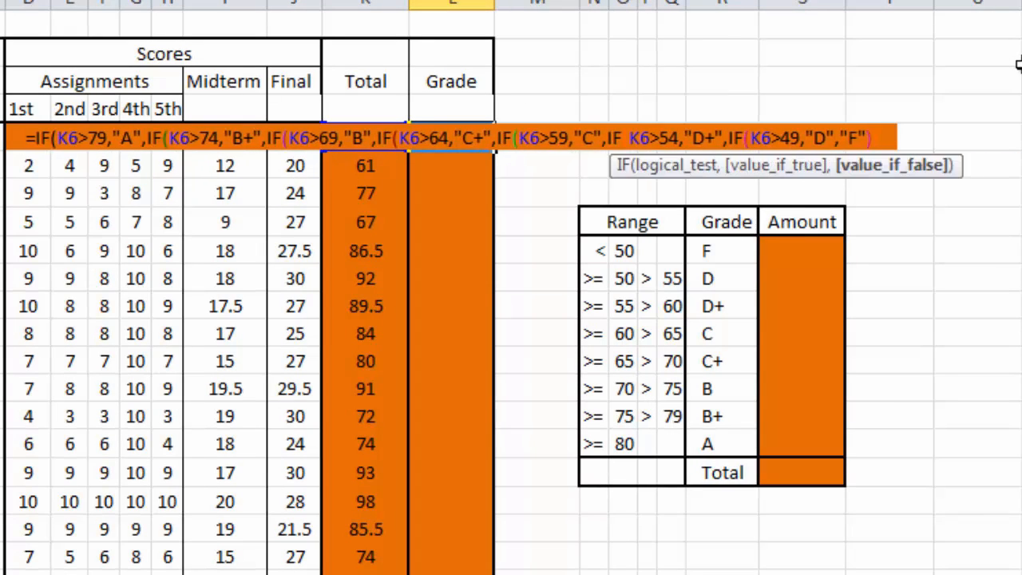
{"action": "type", "text": ")"}
{"action": "key", "text": "Left"}
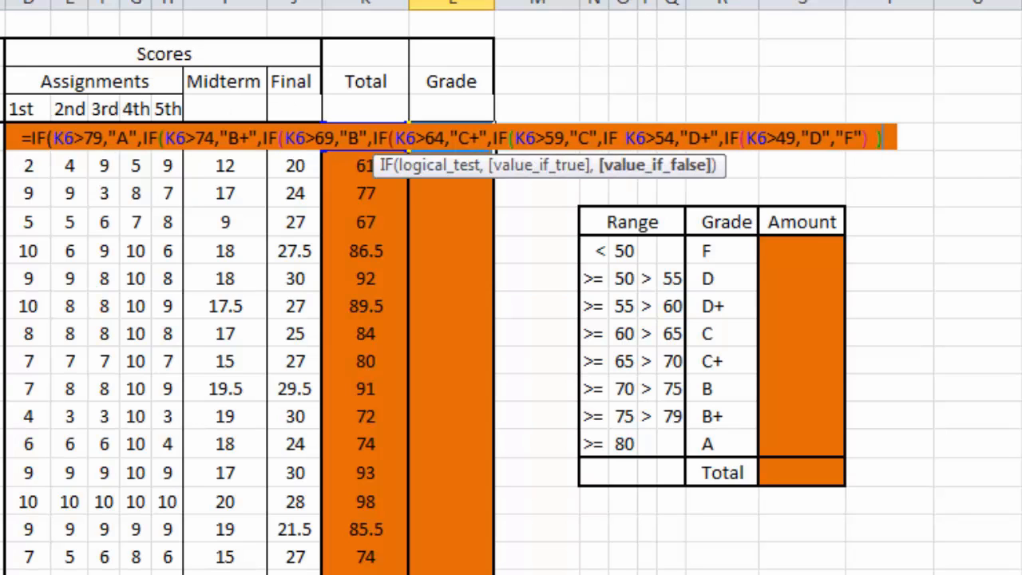
{"action": "type", "text": ")))"}
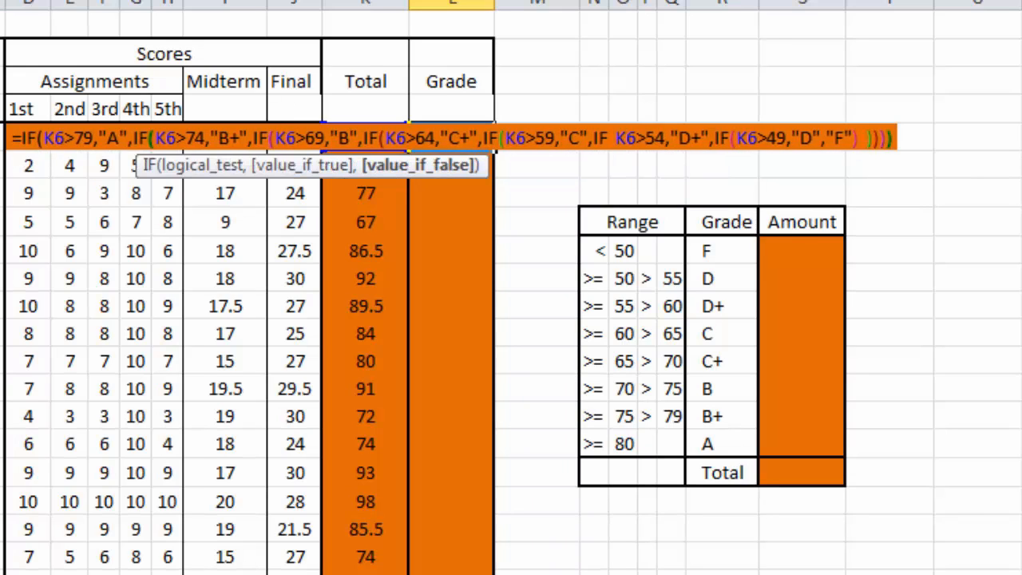
{"action": "type", "text": "))"}
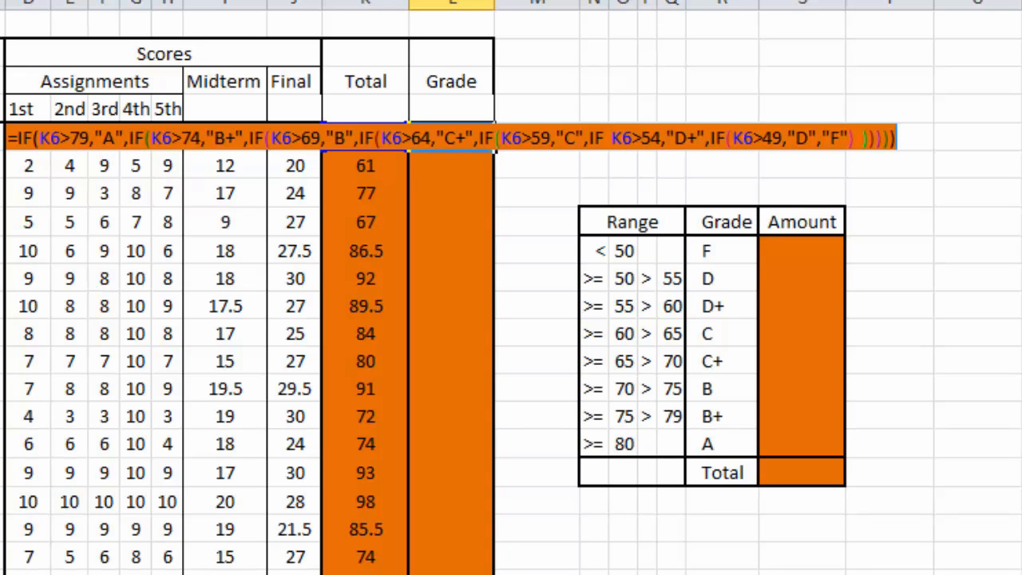
{"action": "key", "text": "Return"}
- Copy the grade formula from L6 down to L25 so all 20 students get letter grades
{"action": "left_click", "coordinate": [451, 137]}
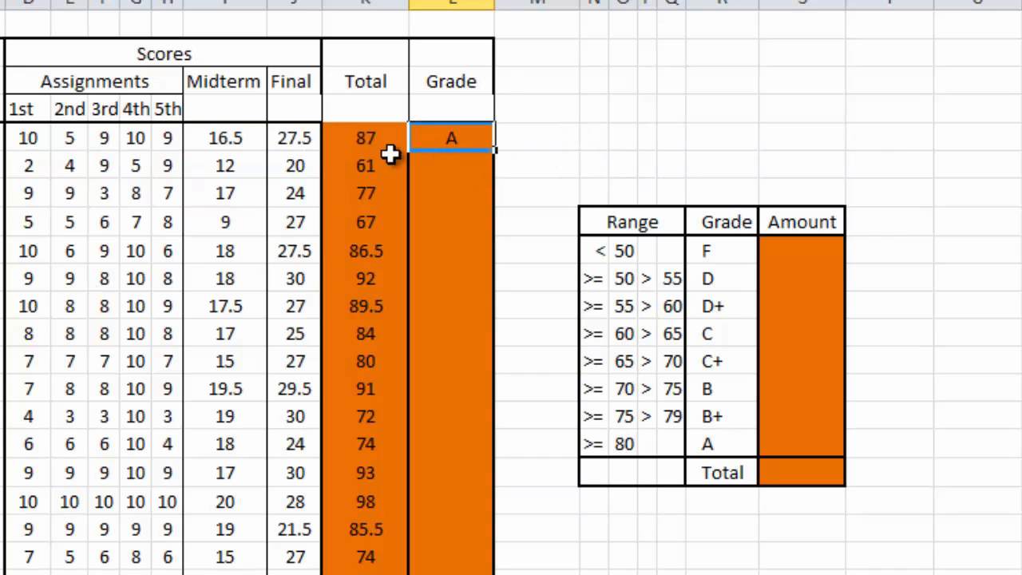
{"action": "left_click", "coordinate": [365, 144]}
{"action": "left_click", "coordinate": [467, 140]}
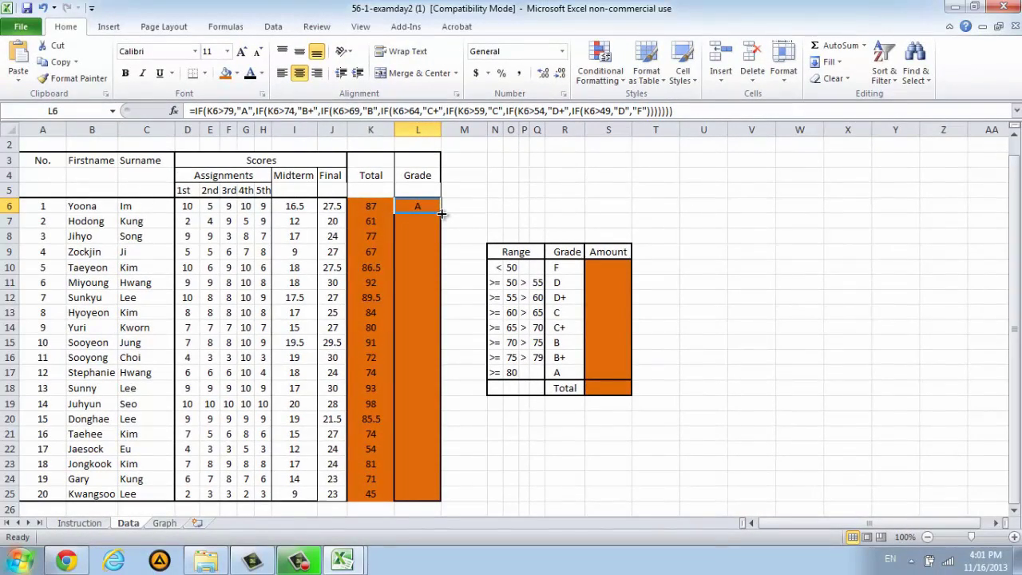
{"action": "left_click_drag", "start_coordinate": [441, 214], "coordinate": [424, 503]}
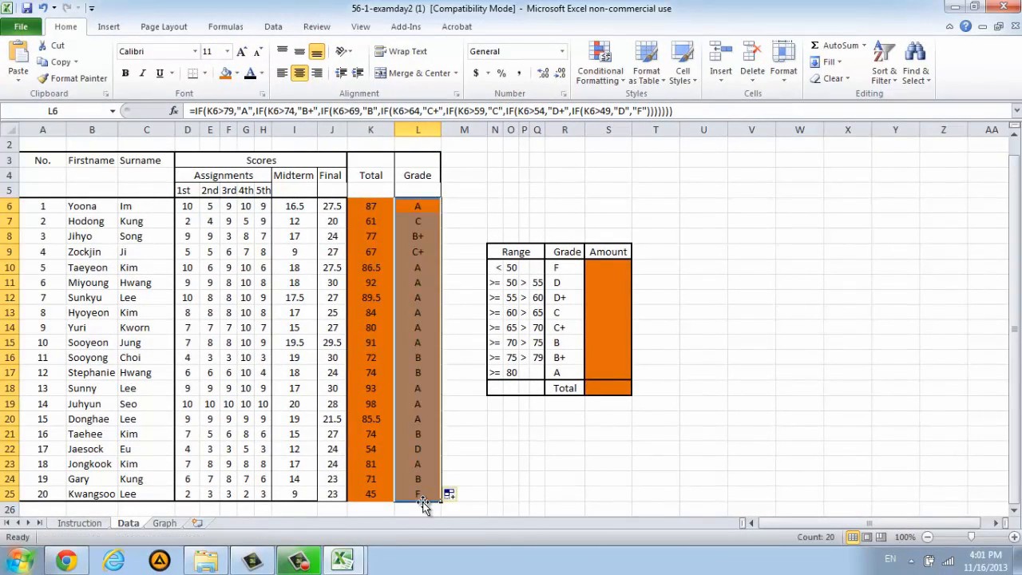
{"action": "left_click", "coordinate": [495, 477]}
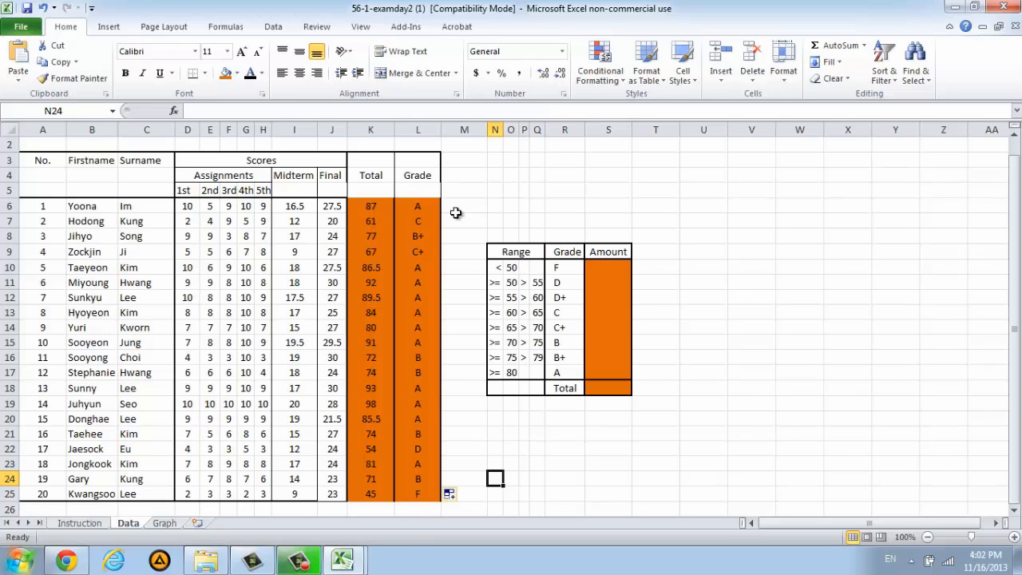
{"action": "left_click", "coordinate": [608, 267]}
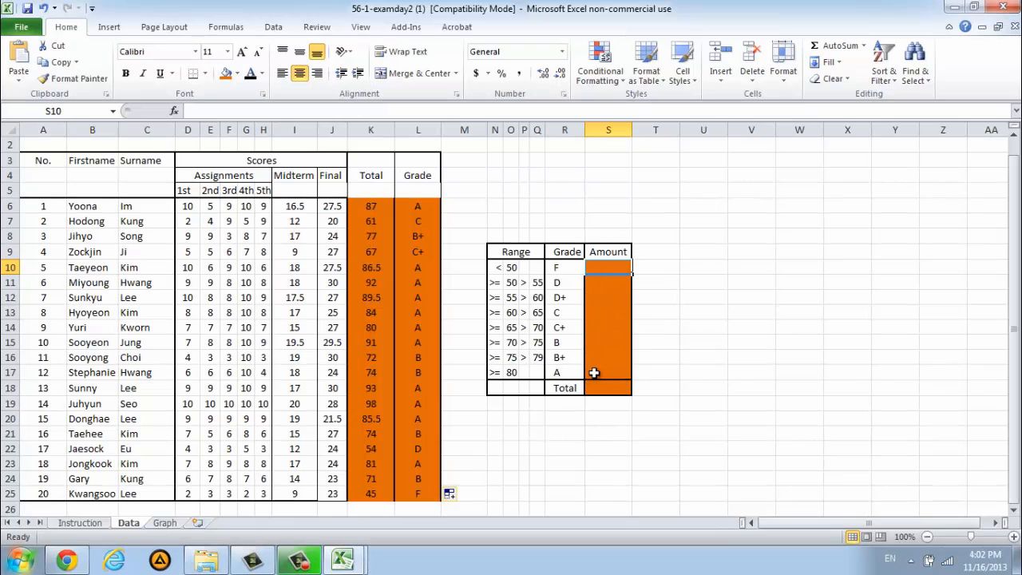
- Count F grades in S10 with COUNTIF over L6:L25, giving 1
{"action": "double_click", "coordinate": [612, 266]}
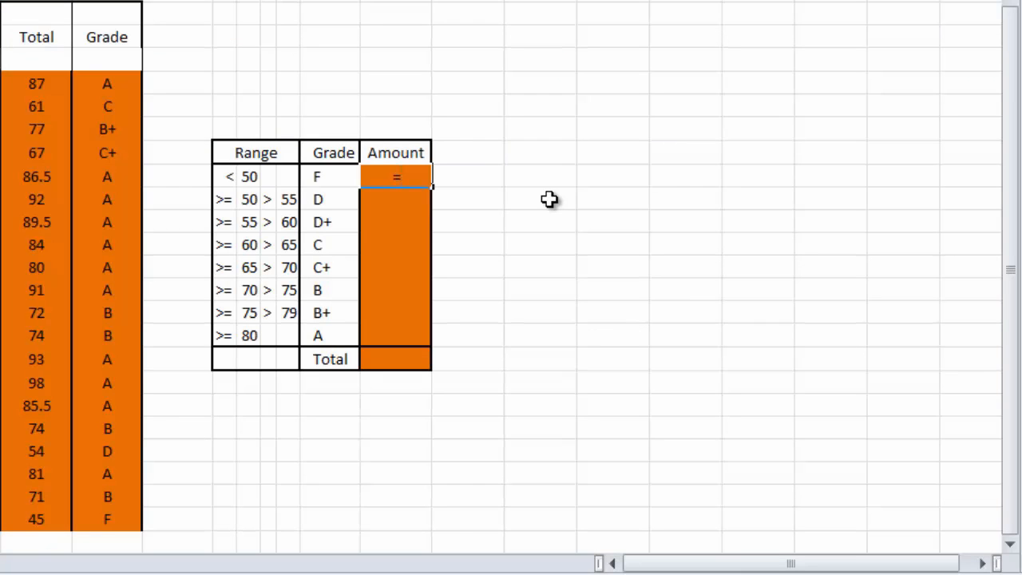
{"action": "type", "text": "C"}
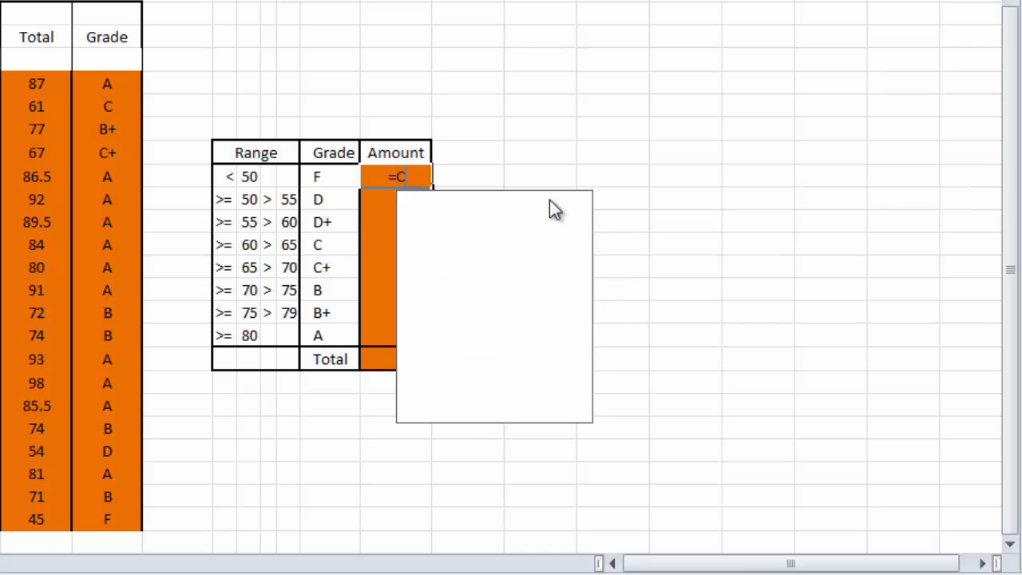
{"action": "type", "text": "OUNT"}
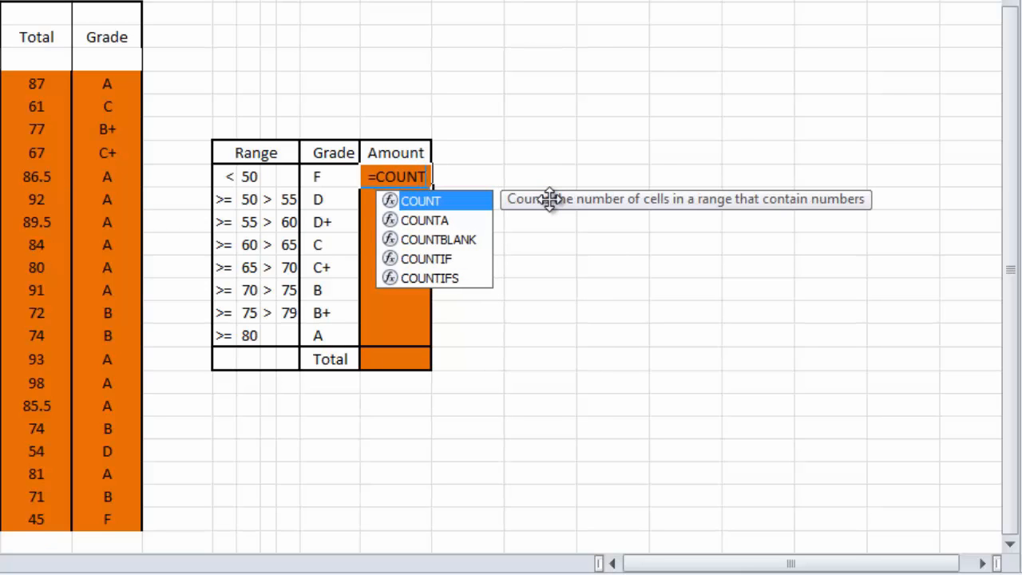
{"action": "type", "text": "IF"}
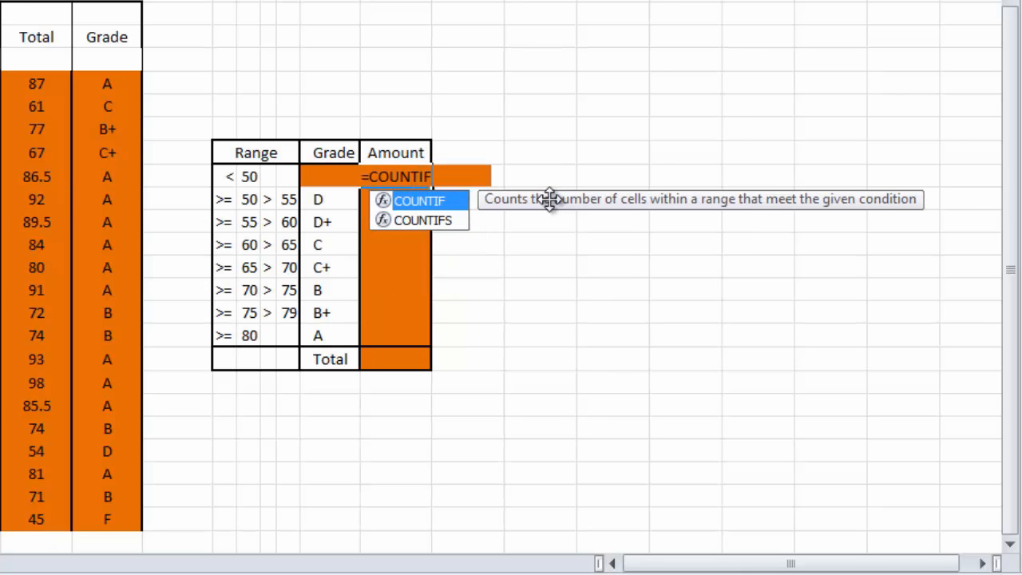
{"action": "type", "text": "("}
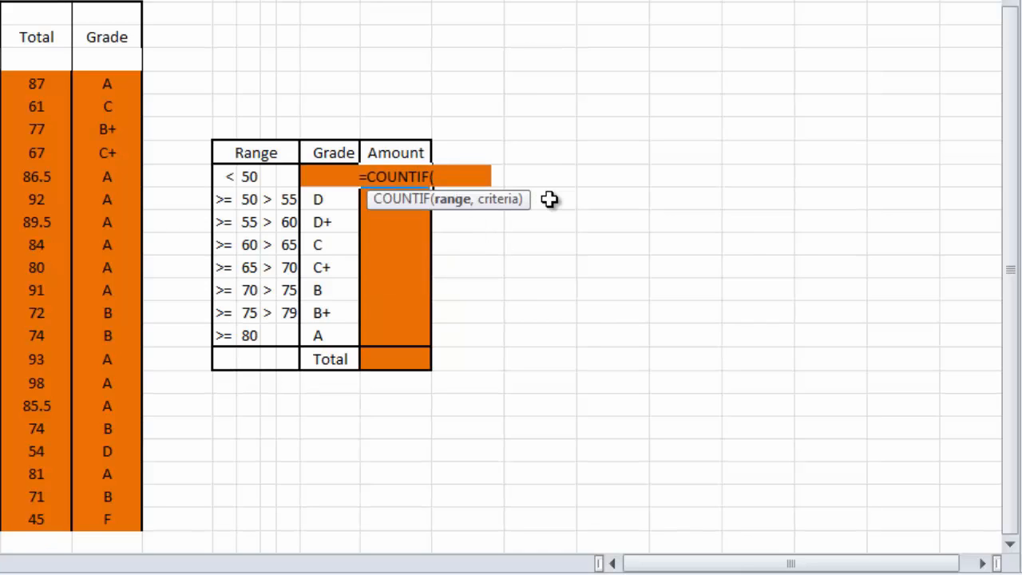
{"action": "left_click_drag", "start_coordinate": [102, 79], "coordinate": [107, 520]}
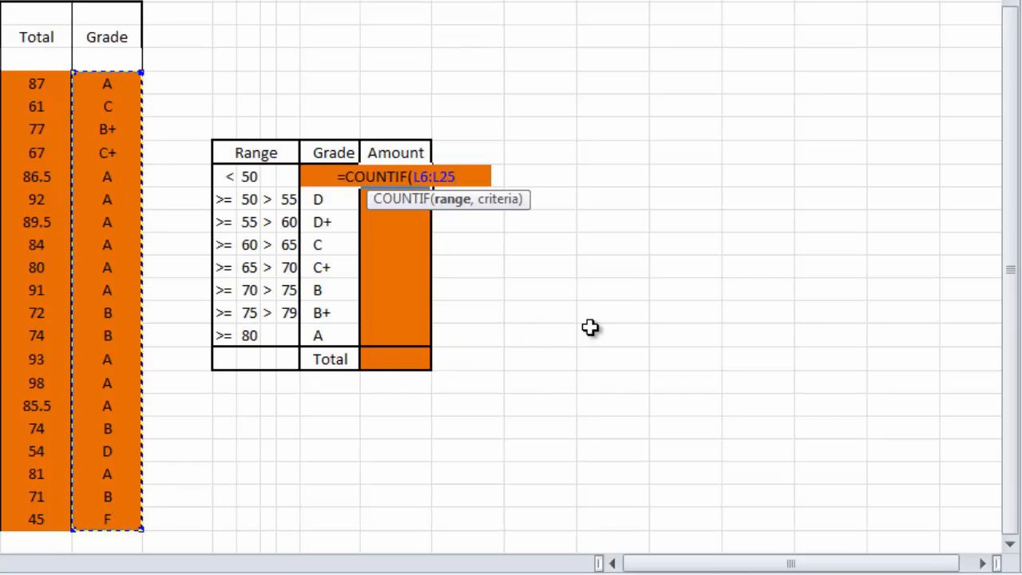
{"action": "type", "text": ","}
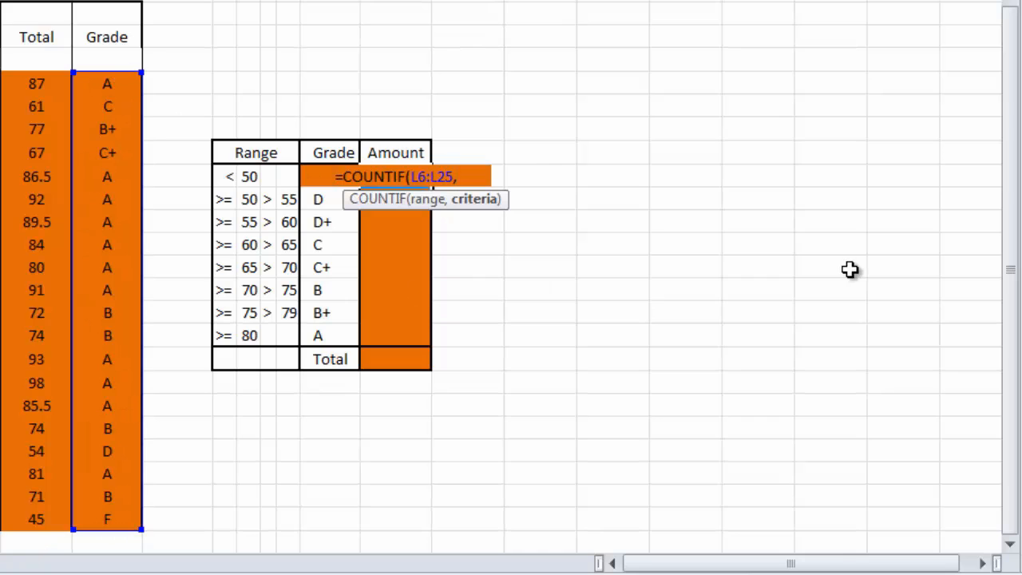
{"action": "type", "text": "\"\")F"}
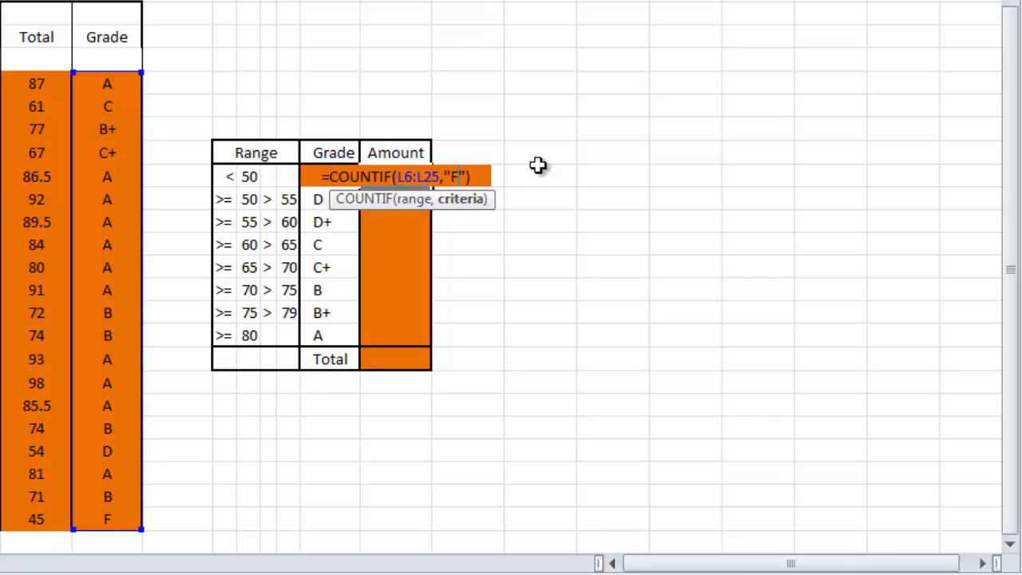
{"action": "key", "text": "Right"}
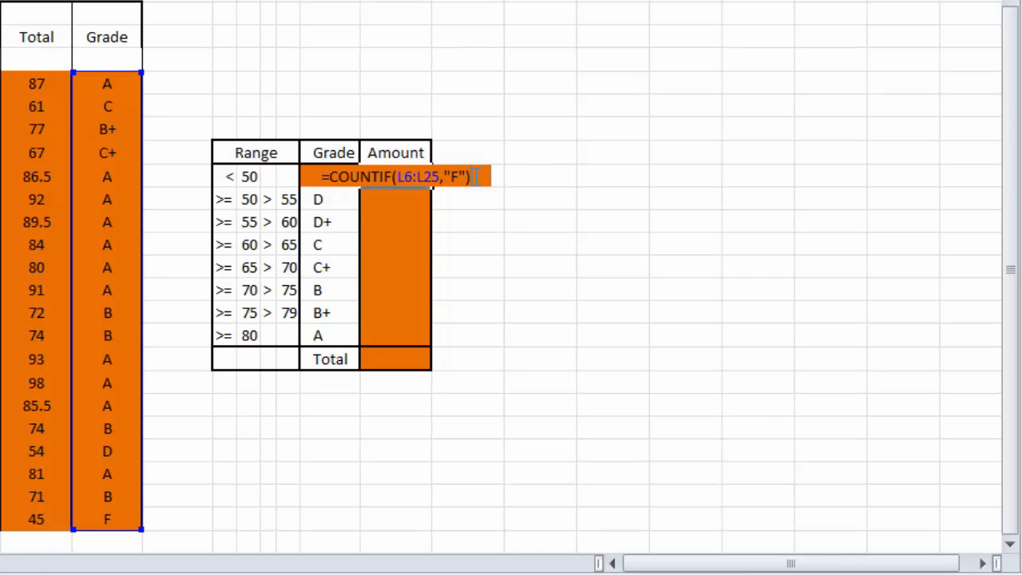
{"action": "key", "text": "Return"}
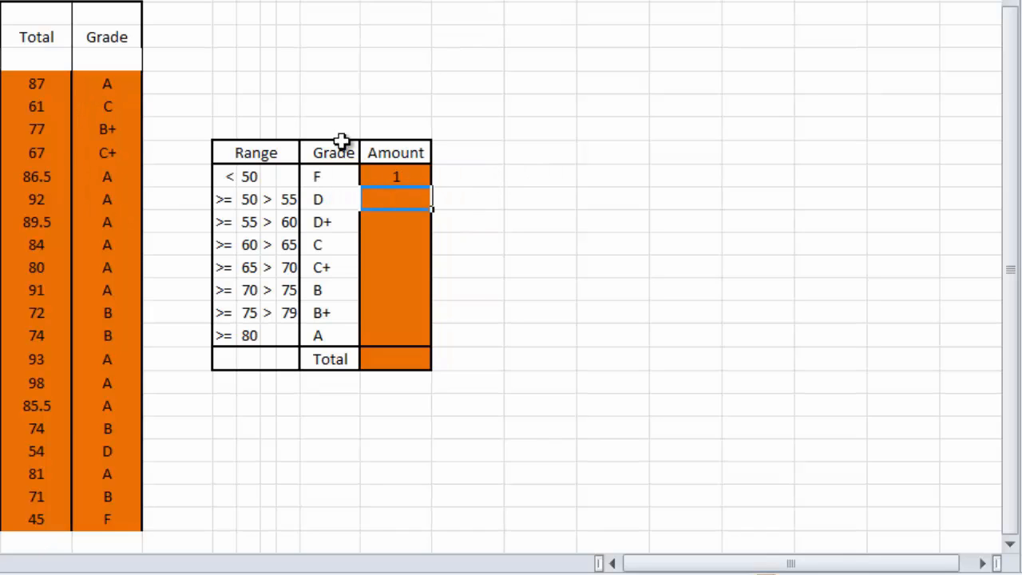
{"action": "left_click", "coordinate": [407, 177]}
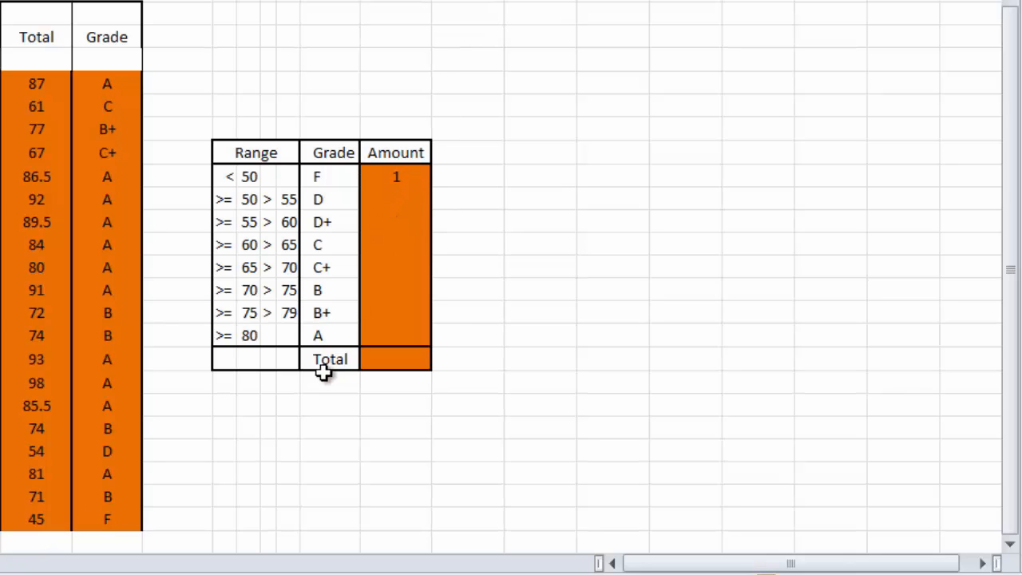
- Paste the COUNTIF into the D through A Amount cells with each grade as criterion (11 A's)
{"action": "left_click", "coordinate": [405, 195]}
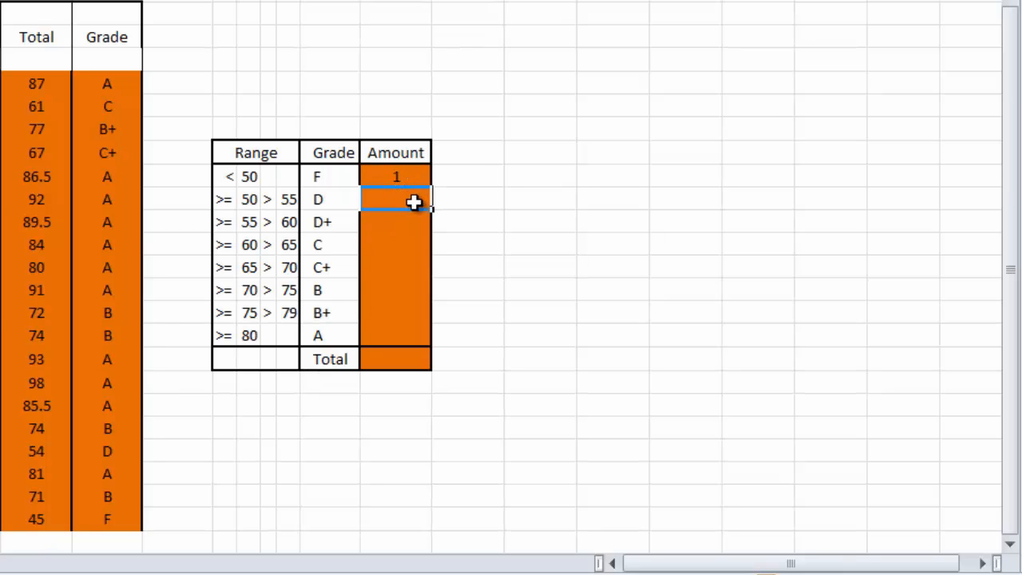
{"action": "double_click", "coordinate": [396, 177]}
{"action": "key", "text": "ctrl+c"}
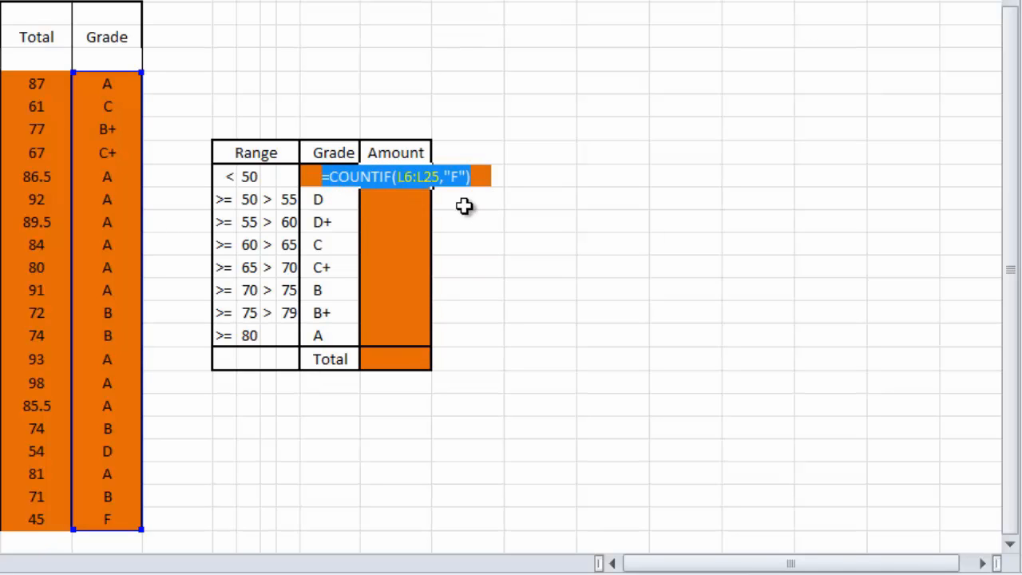
{"action": "key", "text": "Return"}
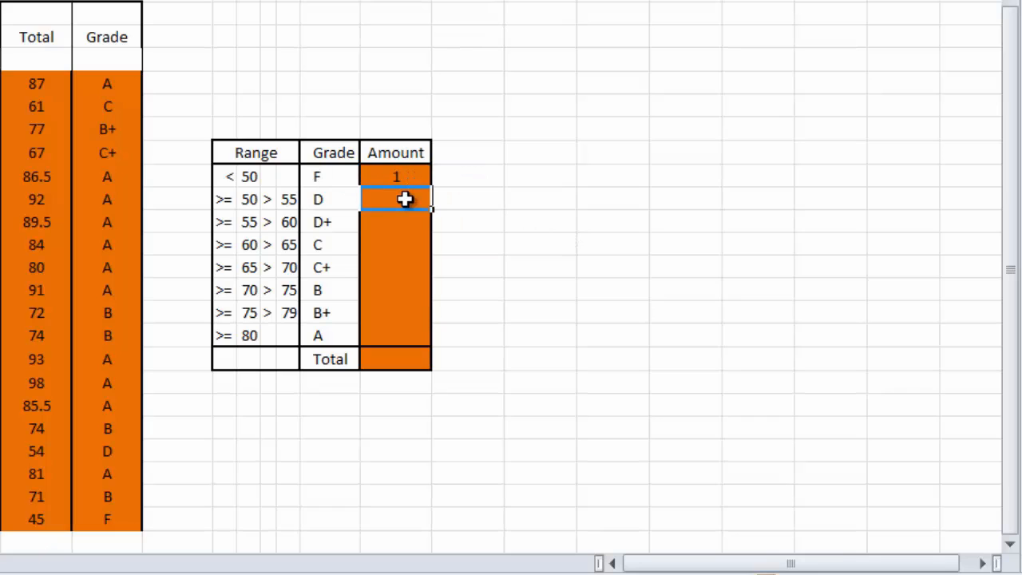
{"action": "double_click", "coordinate": [405, 199]}
{"action": "key", "text": "ctrl+v"}
{"action": "key", "text": "BackSpace"}
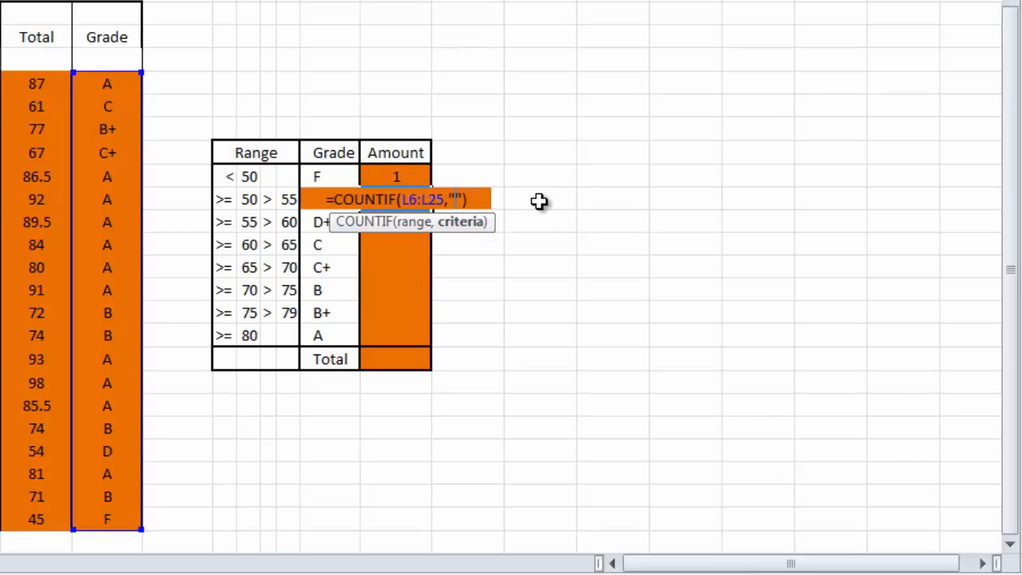
{"action": "type", "text": "D"}
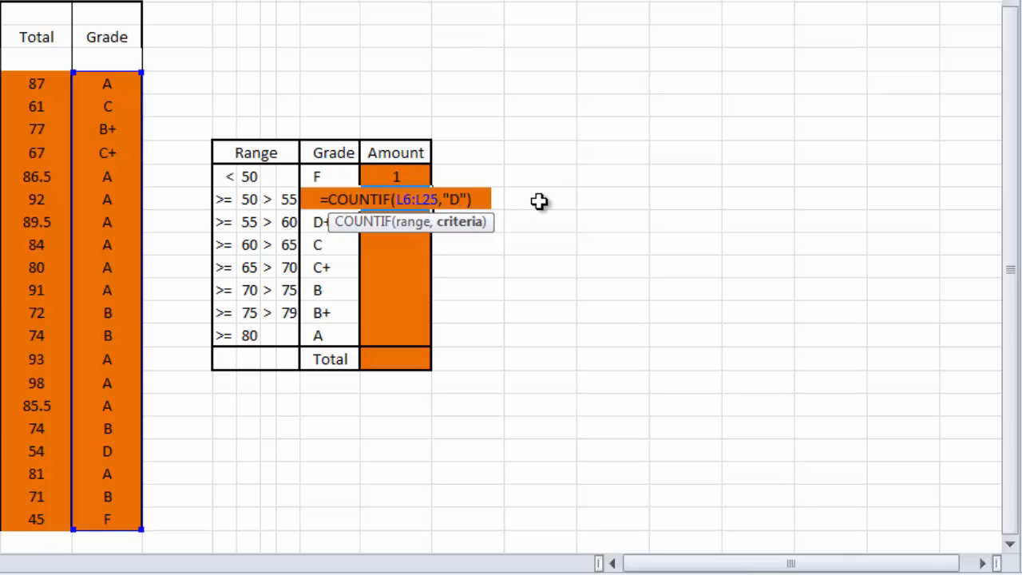
{"action": "key", "text": "Return"}
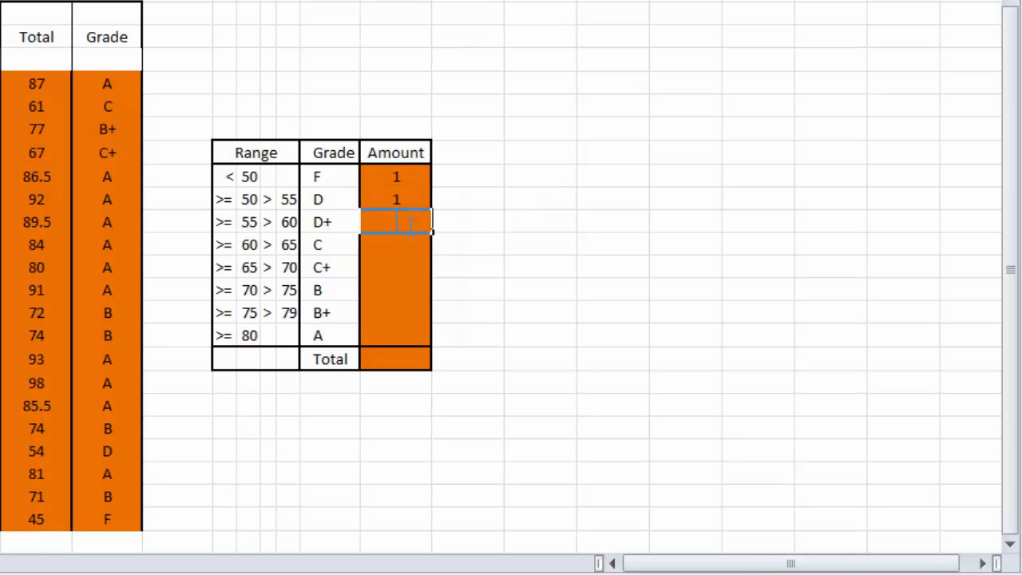
{"action": "key", "text": "ctrl+v"}
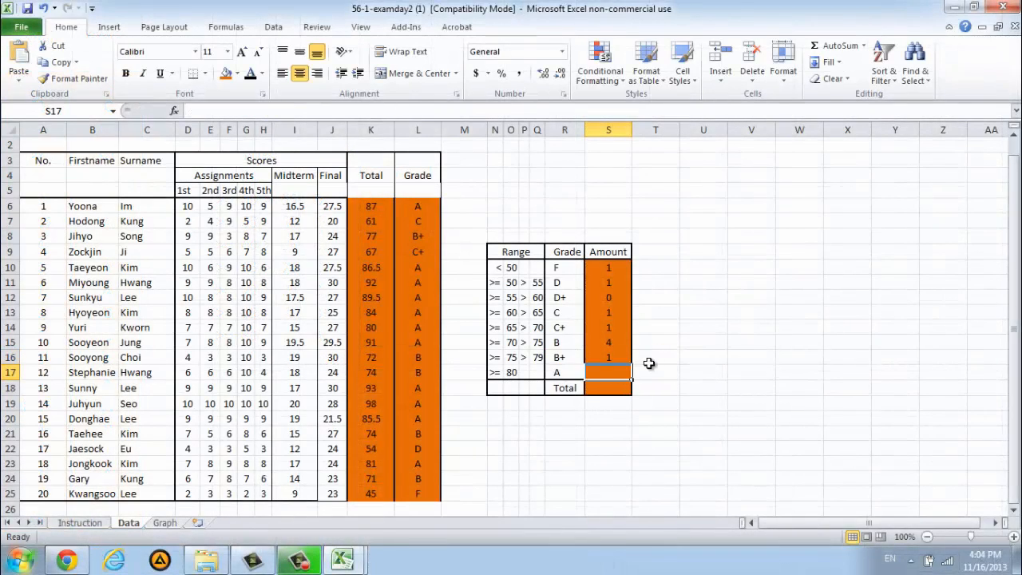
{"action": "key", "text": "ctrl+v"}
{"action": "left_click", "coordinate": [703, 267]}
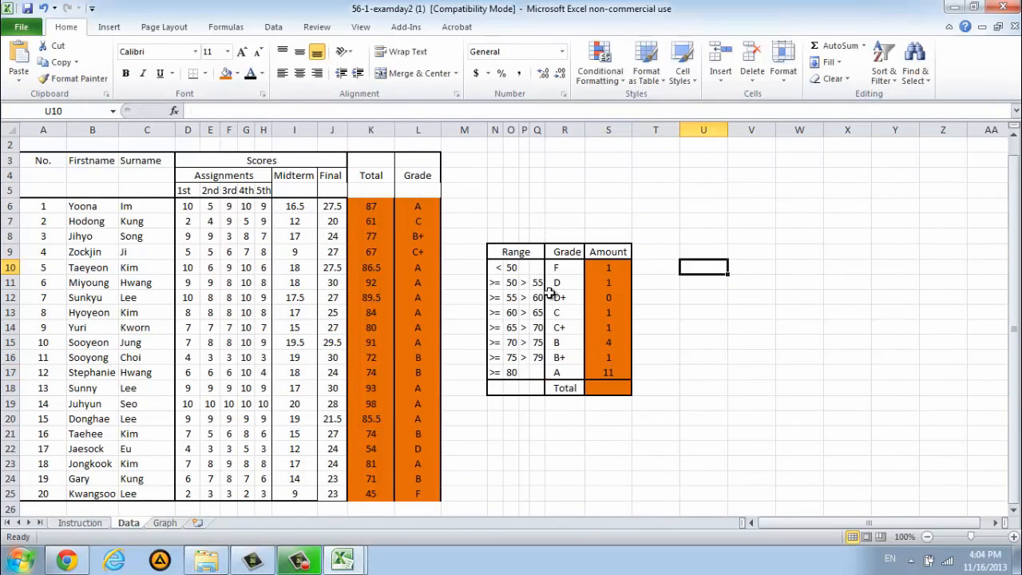
{"action": "left_click", "coordinate": [613, 270]}
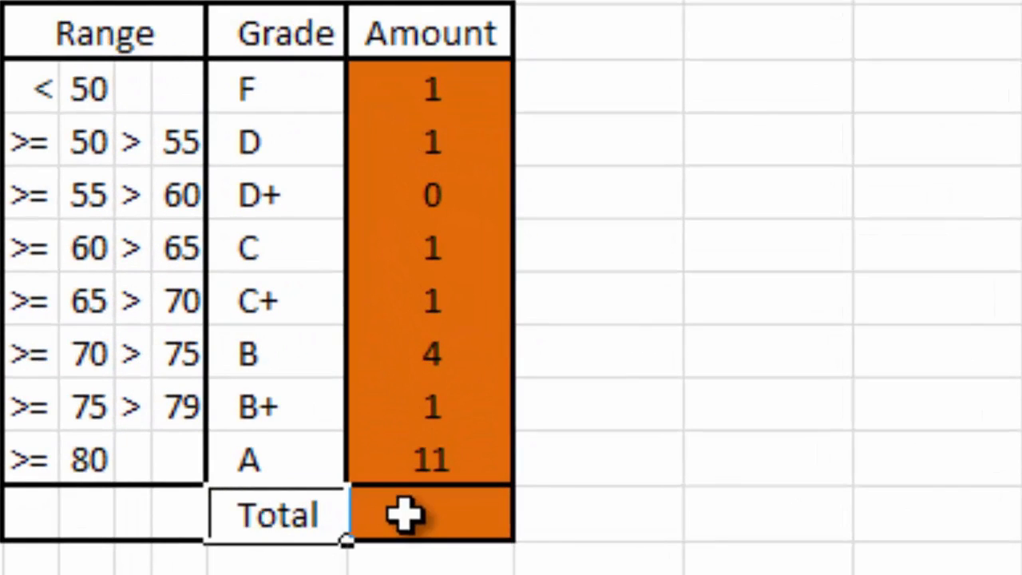
- Sum the eight grade counts S10:S17 in the grade table's Total cell, giving 20
{"action": "left_click", "coordinate": [405, 515]}
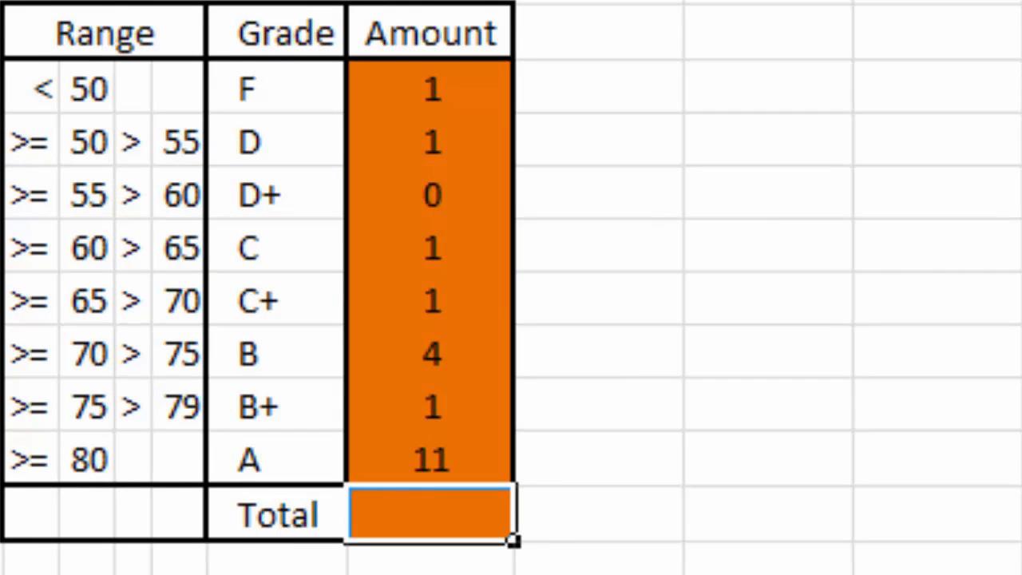
{"action": "left_click", "coordinate": [393, 502]}
{"action": "type", "text": "="}
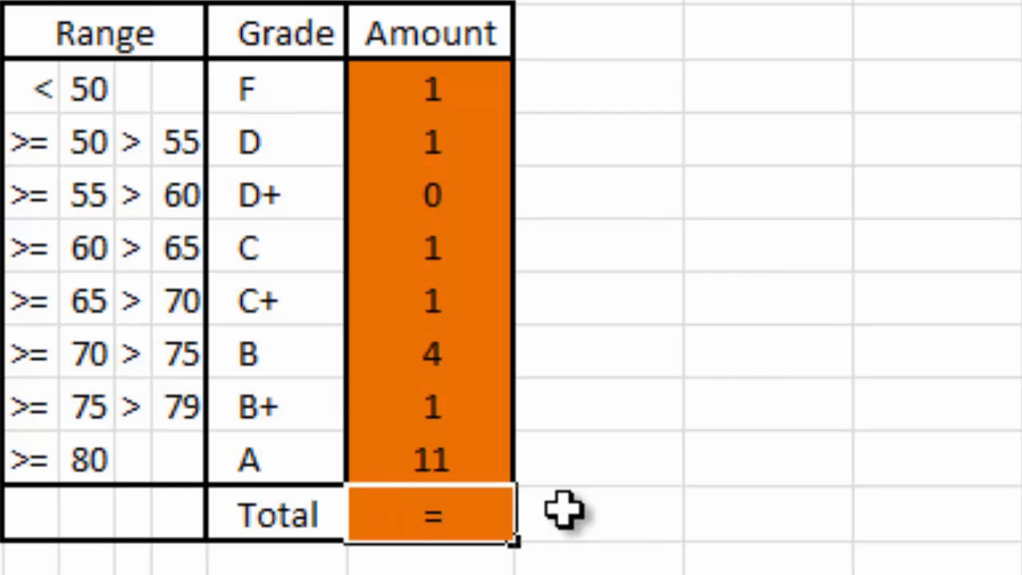
{"action": "type", "text": "SUM"}
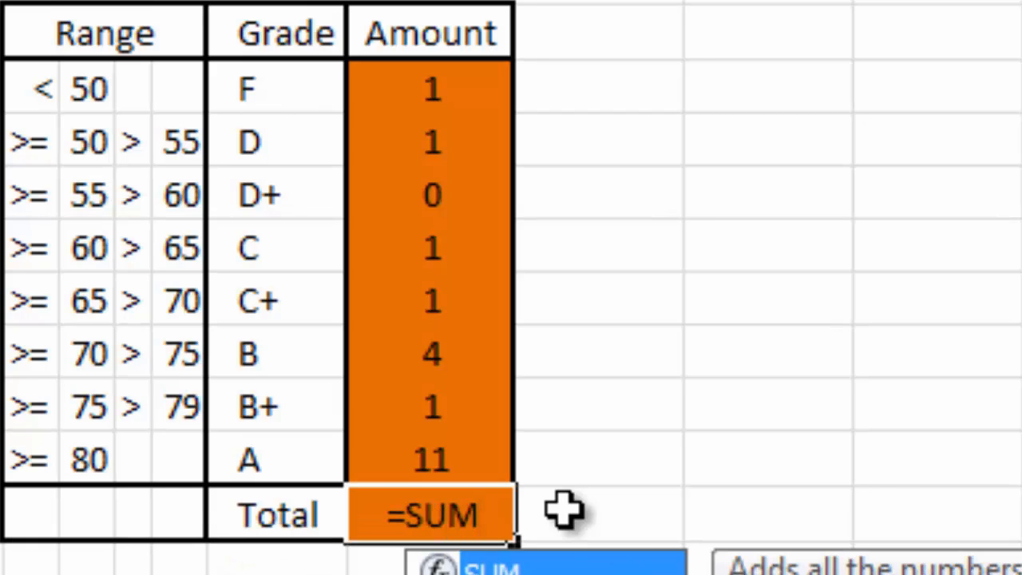
{"action": "type", "text": "("}
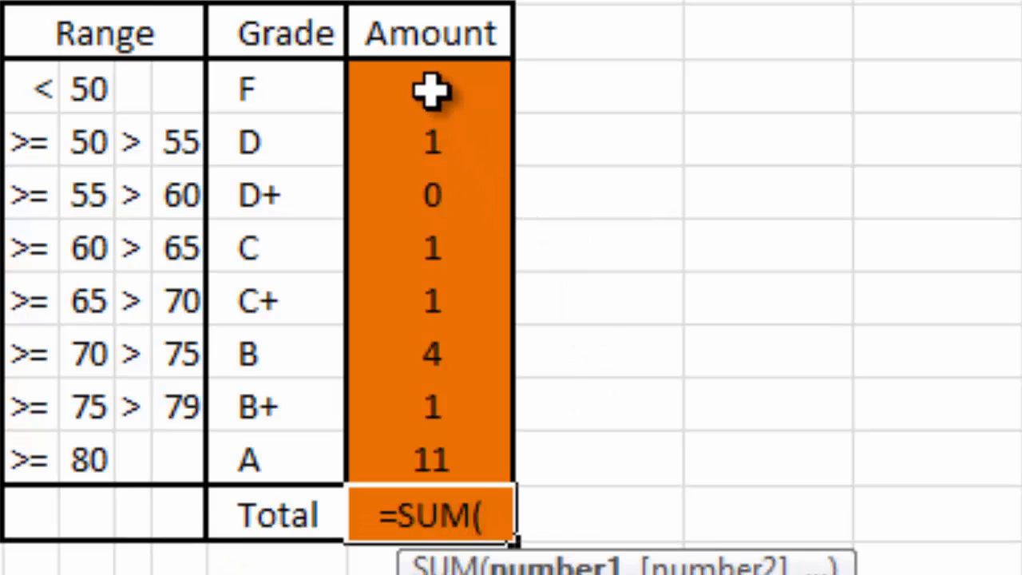
{"action": "left_click_drag", "start_coordinate": [432, 92], "coordinate": [431, 459]}
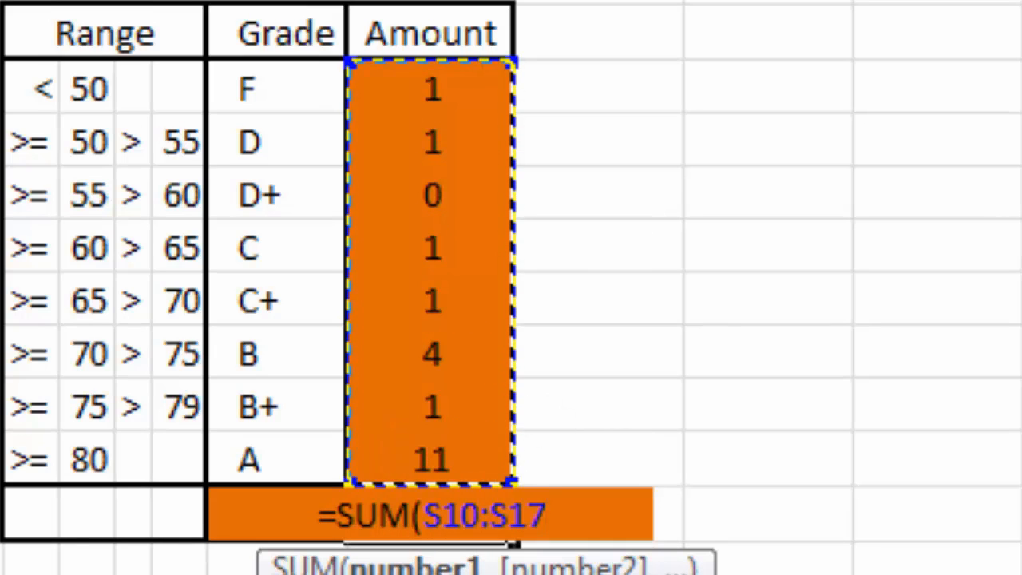
{"action": "key", "text": "Return"}
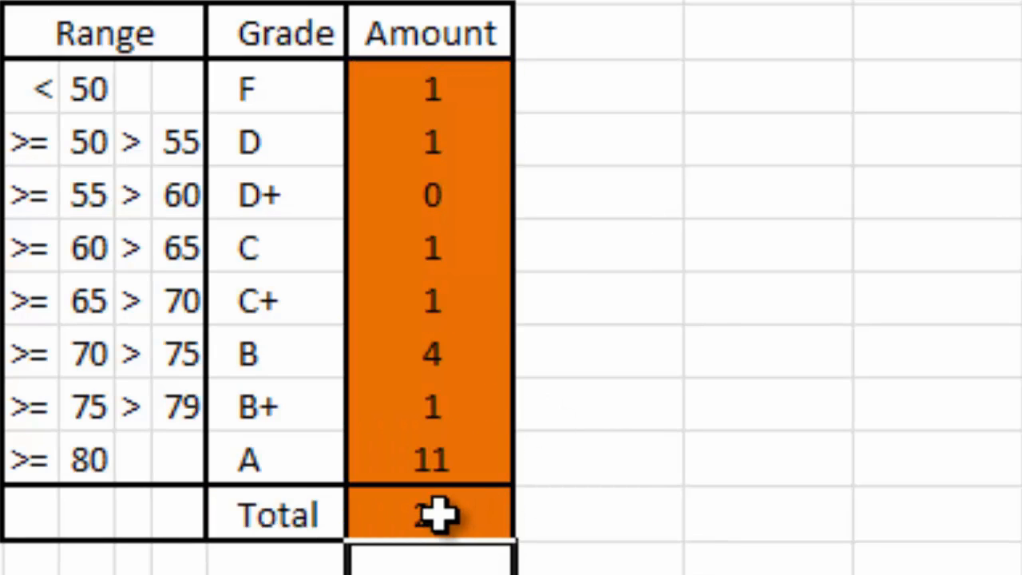
{"action": "left_click", "coordinate": [775, 511]}
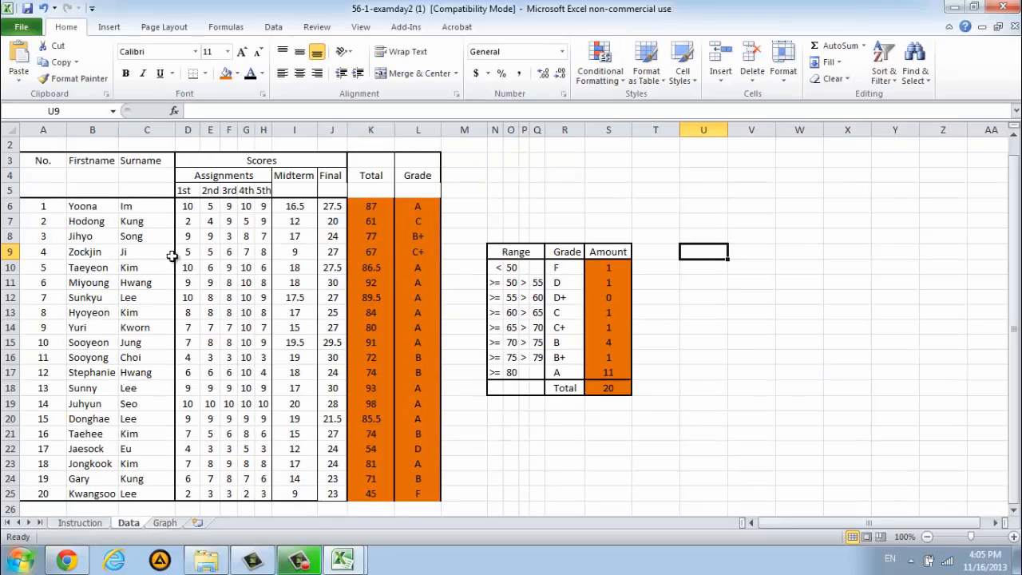
{"action": "left_click", "coordinate": [884, 64]}
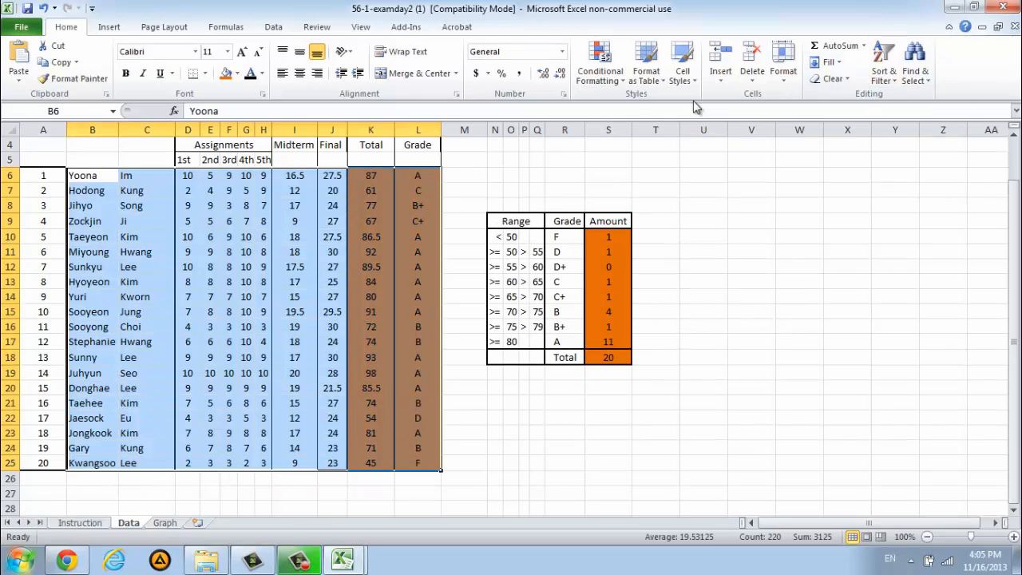
- Custom-sort student rows by Column K largest to smallest, then Column B A to Z
{"action": "left_click", "coordinate": [887, 76]}
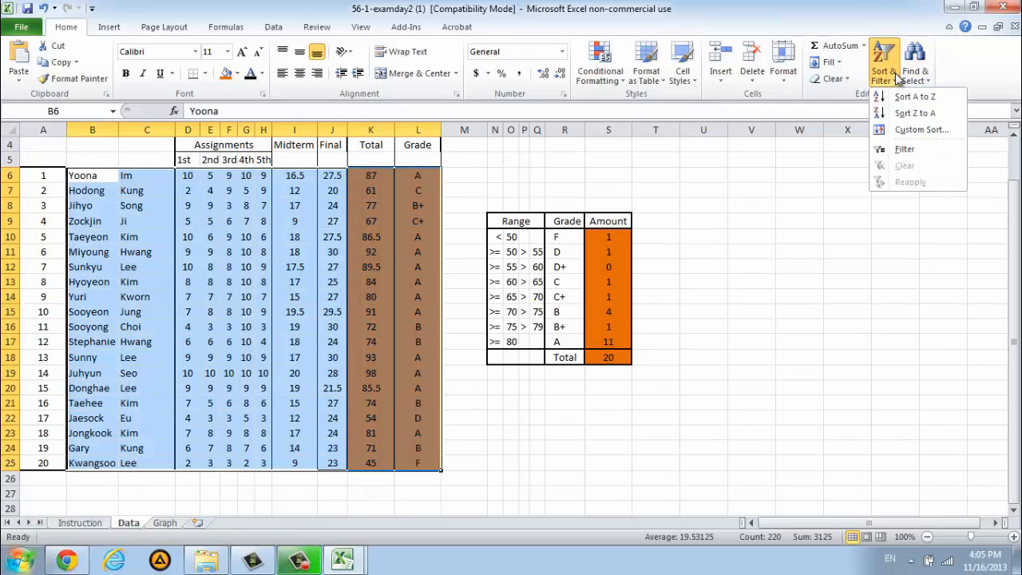
{"action": "left_click", "coordinate": [921, 130]}
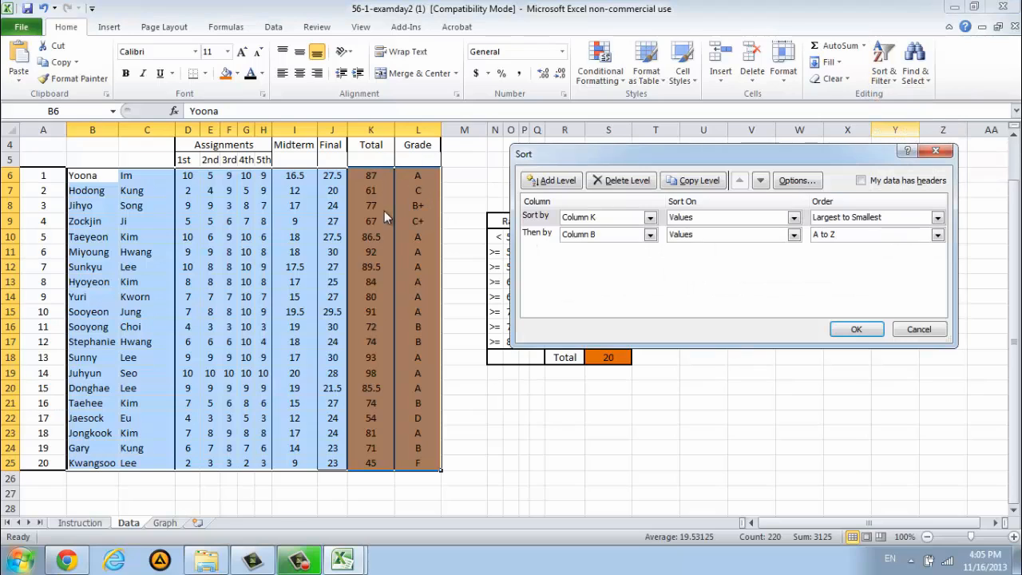
{"action": "left_click", "coordinate": [650, 234]}
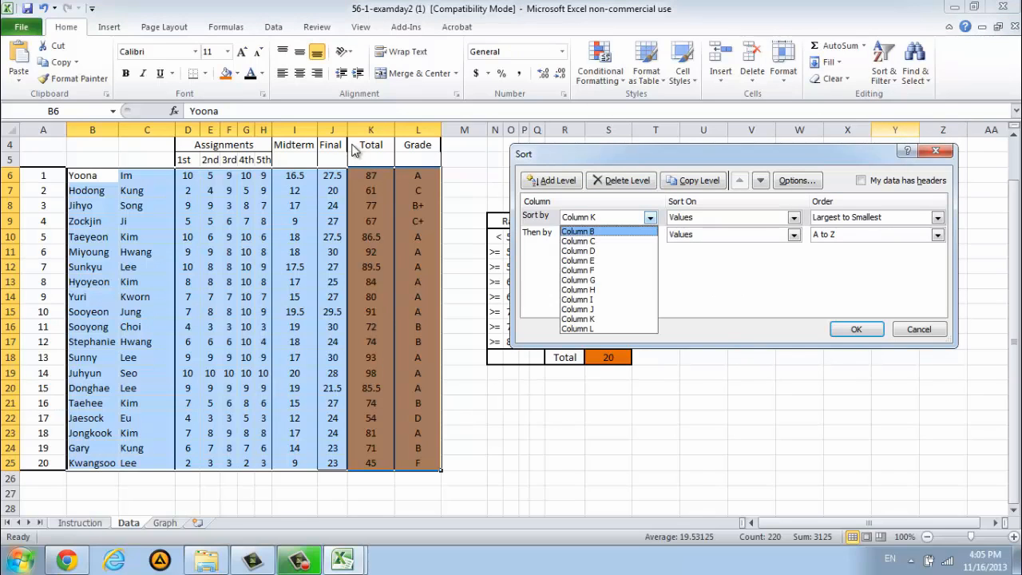
{"action": "left_click", "coordinate": [604, 325]}
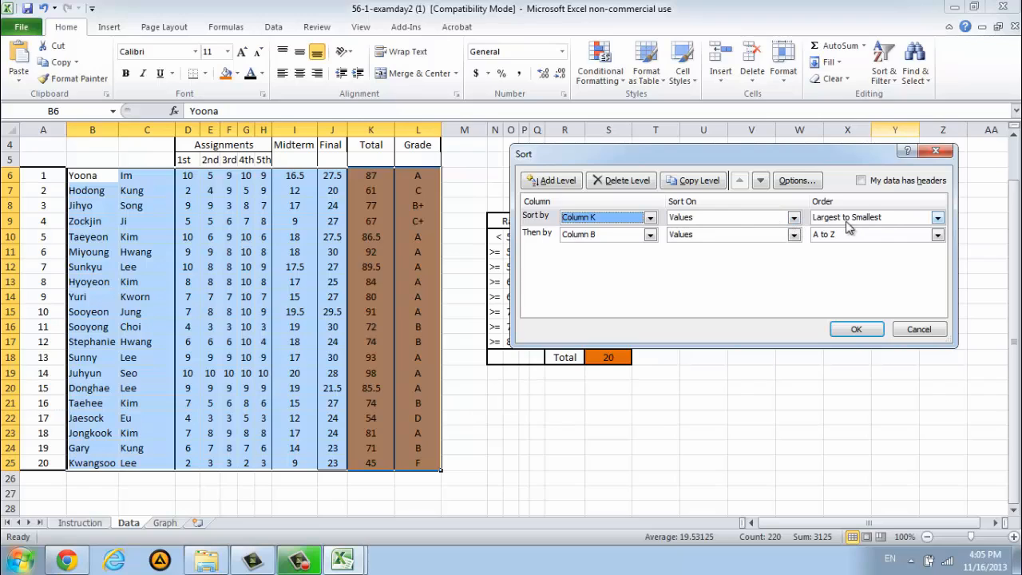
{"action": "left_click", "coordinate": [538, 235]}
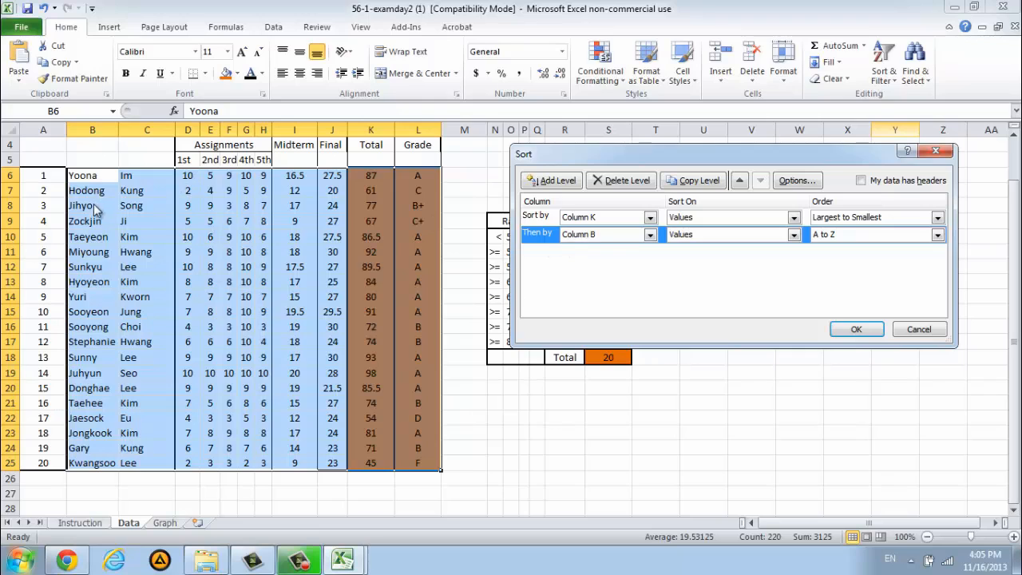
{"action": "left_click", "coordinate": [649, 235]}
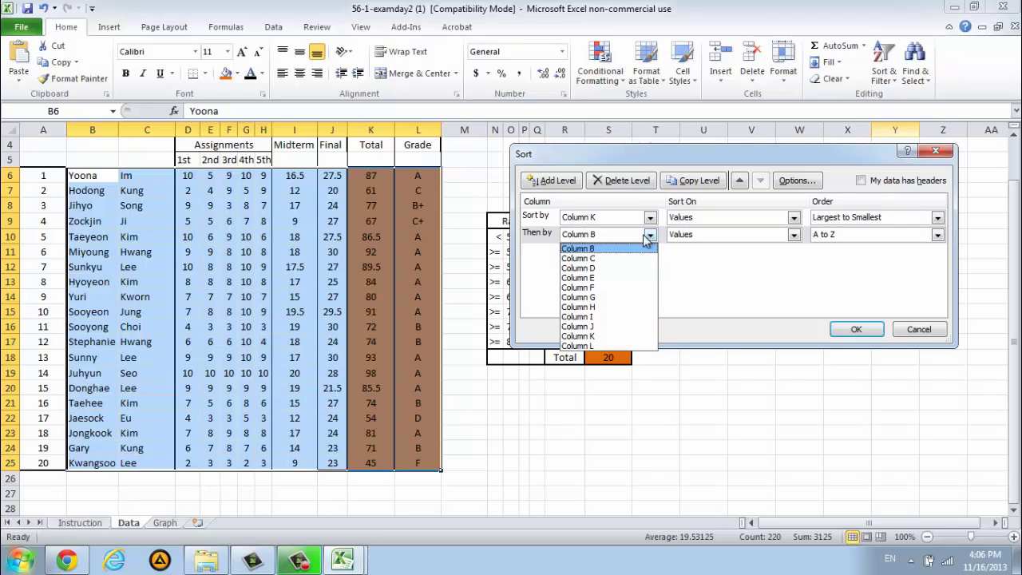
{"action": "left_click", "coordinate": [595, 243]}
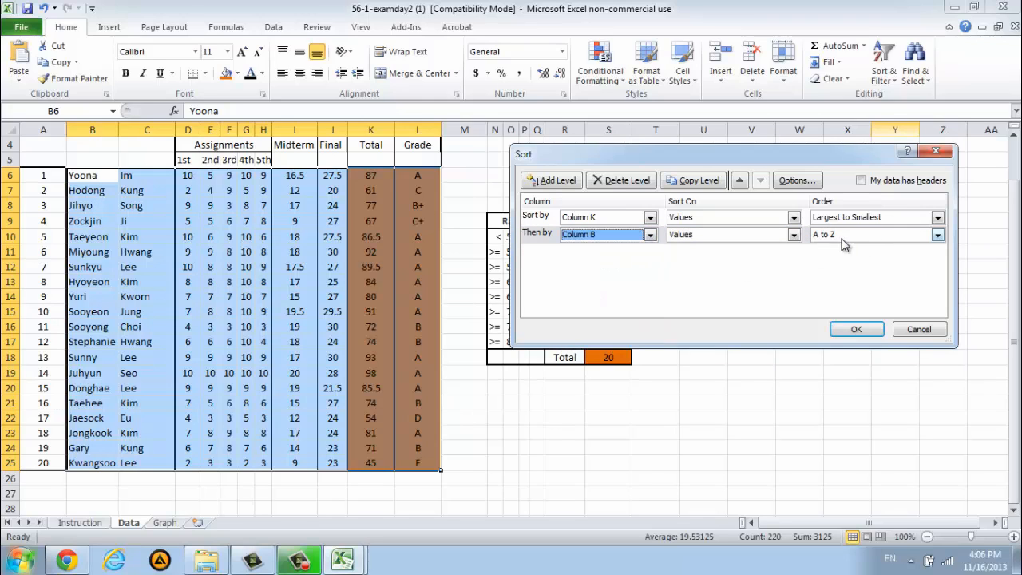
{"action": "left_click", "coordinate": [857, 329]}
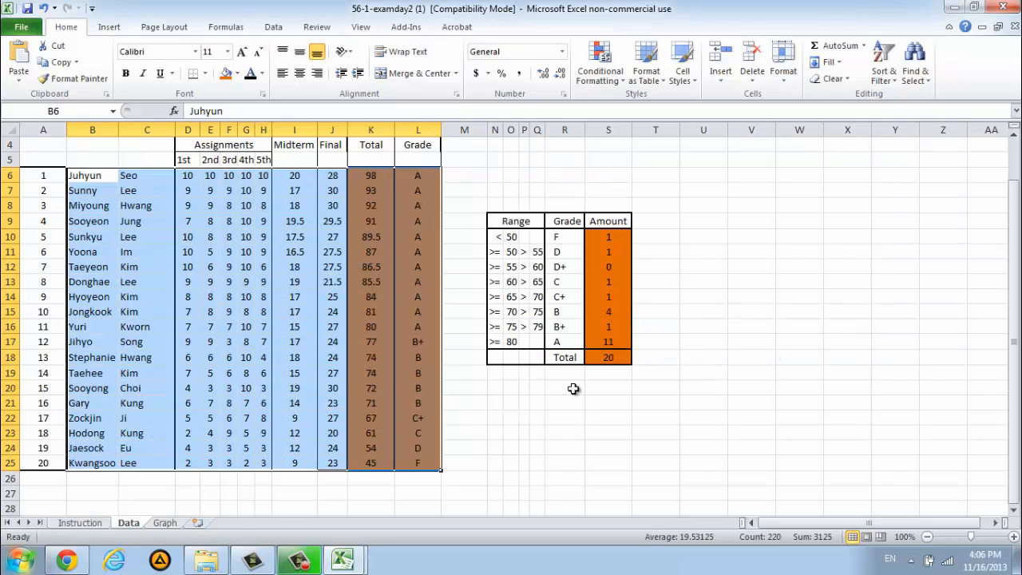
{"action": "left_click", "coordinate": [377, 178]}
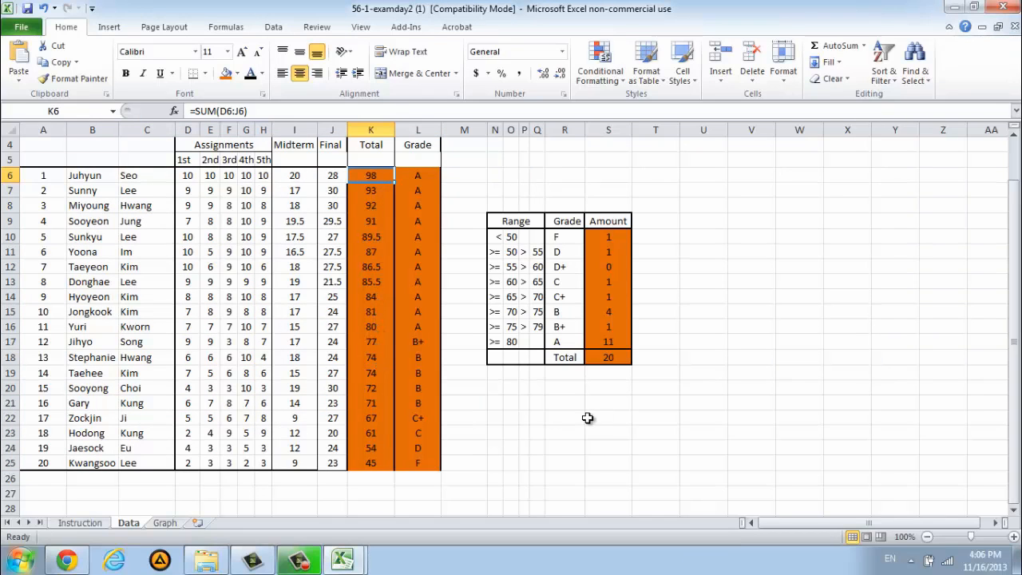
{"action": "left_click", "coordinate": [377, 359]}
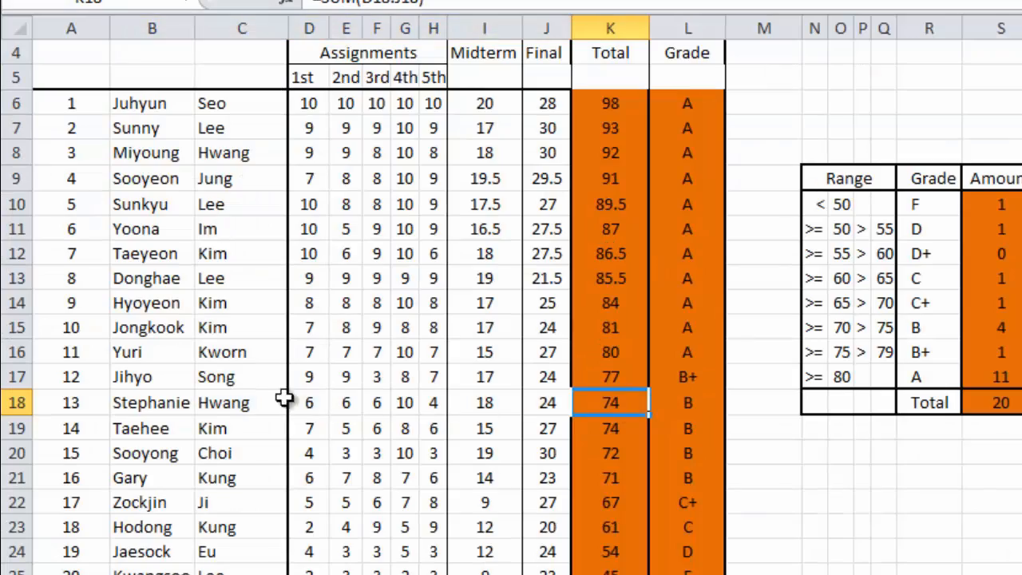
{"action": "left_click_drag", "start_coordinate": [152, 402], "coordinate": [600, 420]}
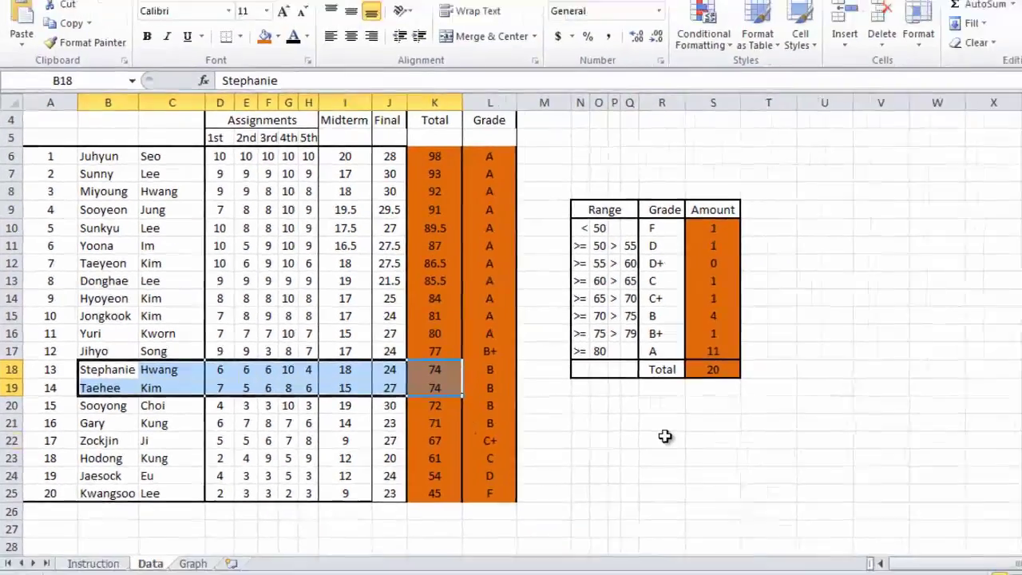
{"action": "left_click", "coordinate": [929, 502]}
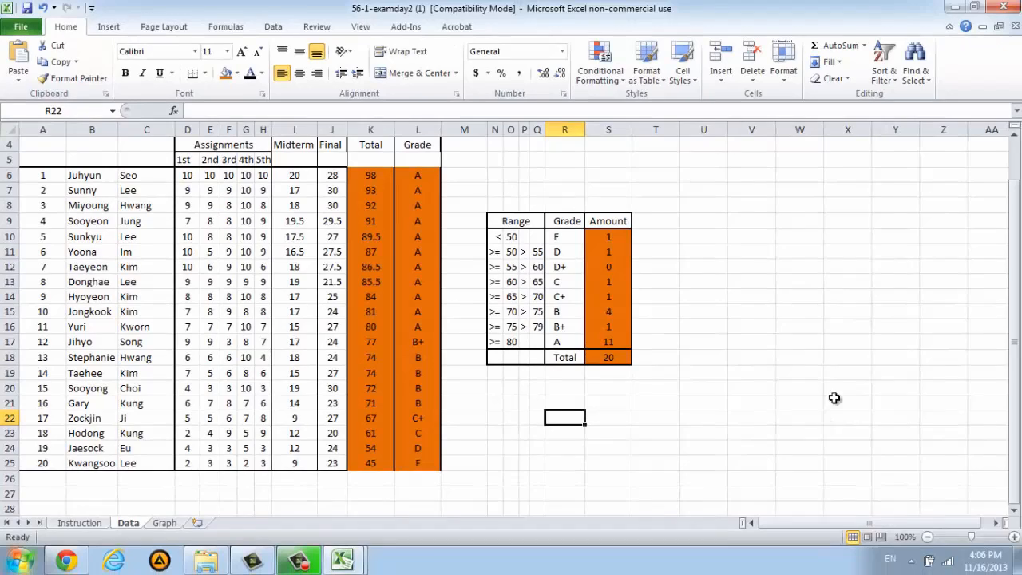
{"action": "scroll", "coordinate": [830, 400], "scroll_direction": "up", "scroll_amount": 1}
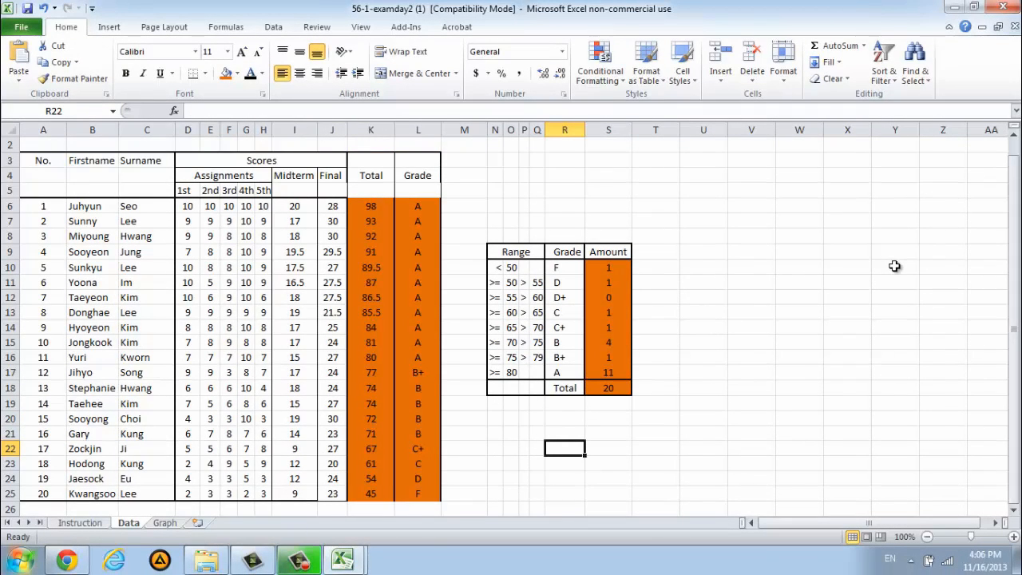